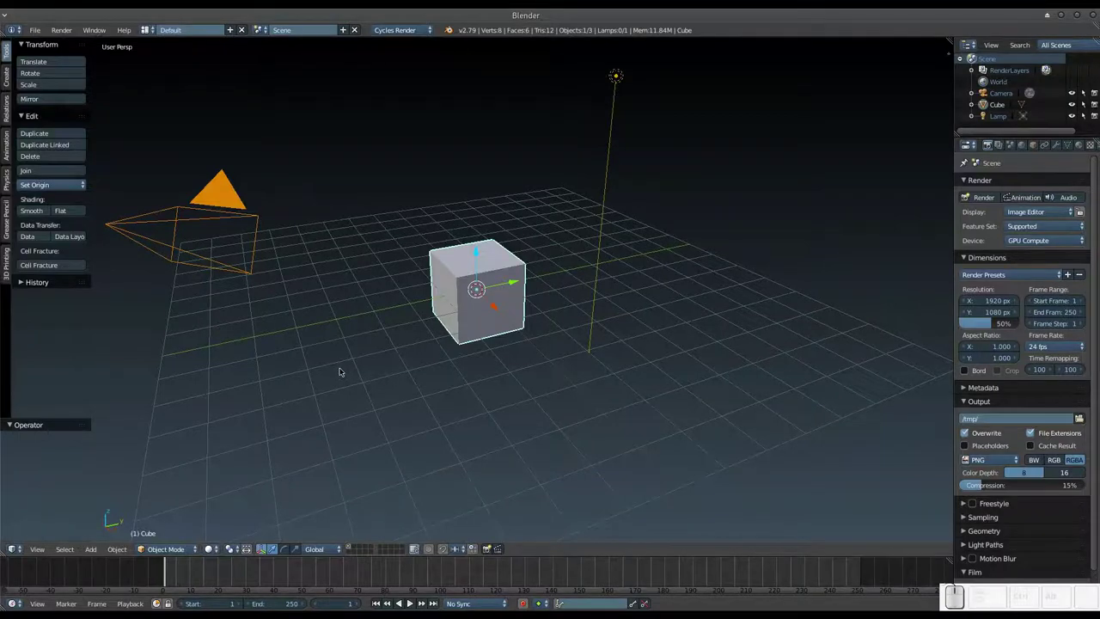
# Step: Raise the cube one unit along Z and scale it up about 3.1 times
pyautogui.moveTo(339, 371)
pyautogui.mouseDown(button='middle')
pyautogui.moveTo(413, 381)
pyautogui.moveTo(411, 361)
pyautogui.mouseUp(button='middle')
pyautogui.scroll(3, 412, 359)
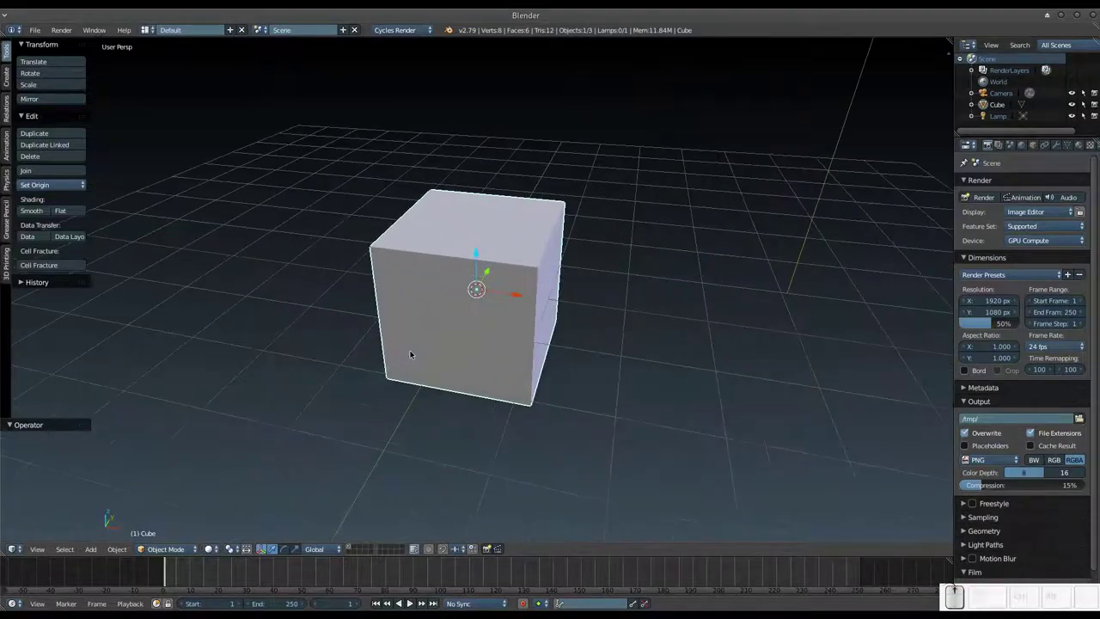
pyautogui.scroll(-2, 410, 355)
pyautogui.scroll(1, 411, 355)
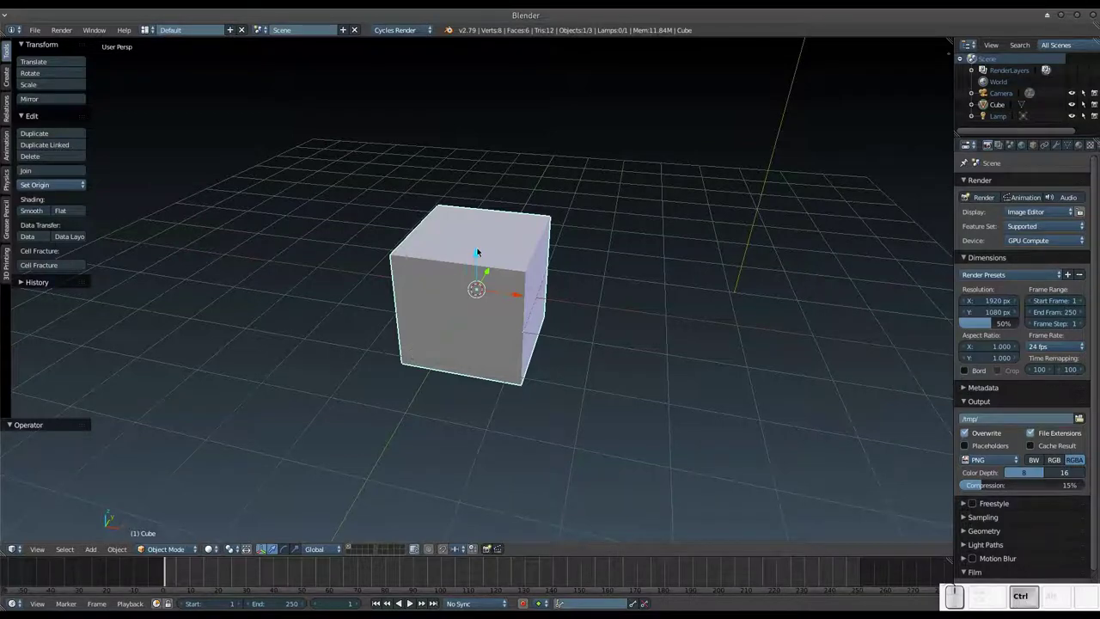
pyautogui.keyDown('ctrl'); pyautogui.moveTo(477, 256); pyautogui.dragTo(476, 212); pyautogui.keyUp('ctrl')
pyautogui.moveTo(457, 315); pyautogui.dragTo(481, 278, button='middle')
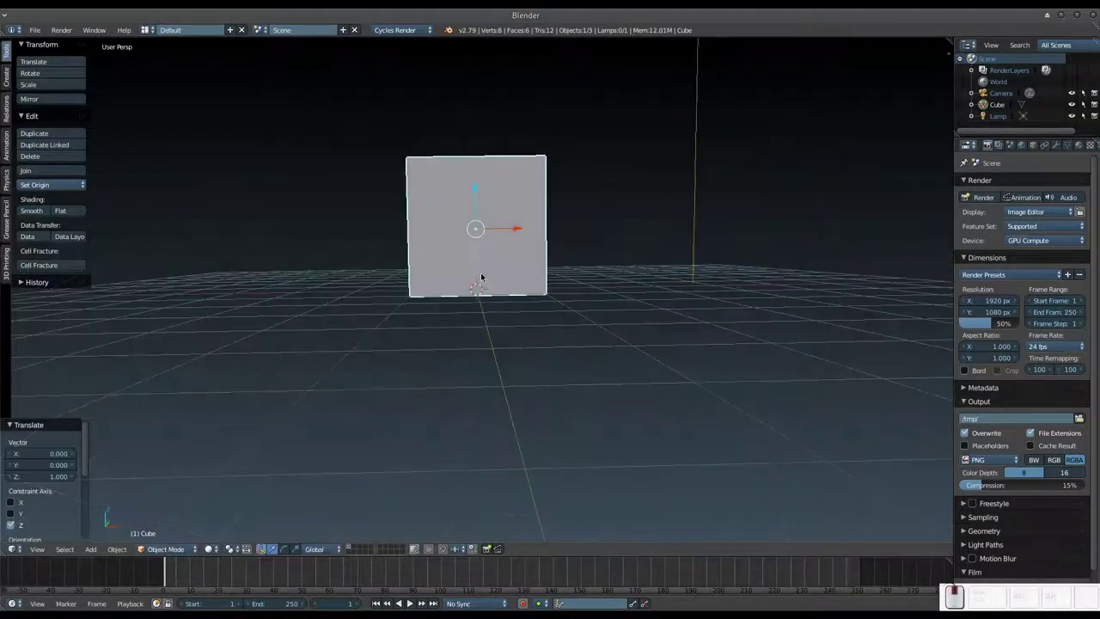
pyautogui.press('s')
pyautogui.click(600, 279)
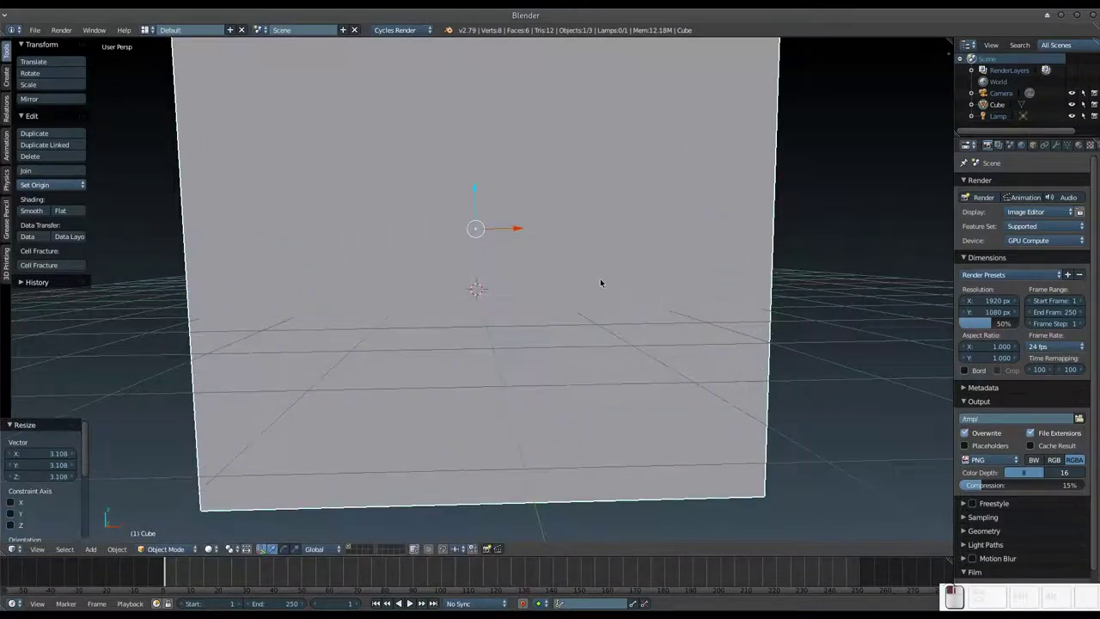
# Step: Subdivide the cube's mesh in Edit Mode with 3 cuts
pyautogui.moveTo(600, 283); pyautogui.dragTo(636, 288, button='middle')
pyautogui.press('Tab')
pyautogui.scroll(-3, 569, 314)
pyautogui.press('w')
pyautogui.click(569, 314)
pyautogui.click(72, 453)
pyautogui.click(72, 454)
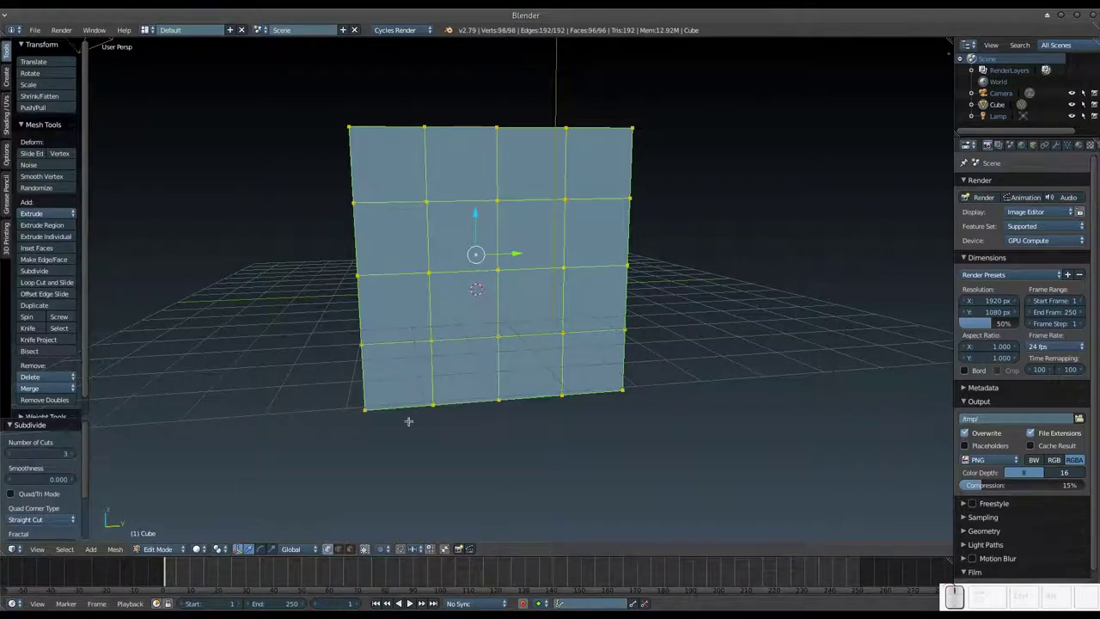
# Step: In face select mode, select two adjacent faces on the cube's side
pyautogui.press('Tab')
pyautogui.moveTo(407, 396)
pyautogui.mouseDown(button='middle')
pyautogui.moveTo(457, 396)
pyautogui.moveTo(437, 398)
pyautogui.moveTo(545, 320)
pyautogui.mouseUp(button='middle')
pyautogui.press('Tab')
pyautogui.hotkey('ctrl', 'Tab')
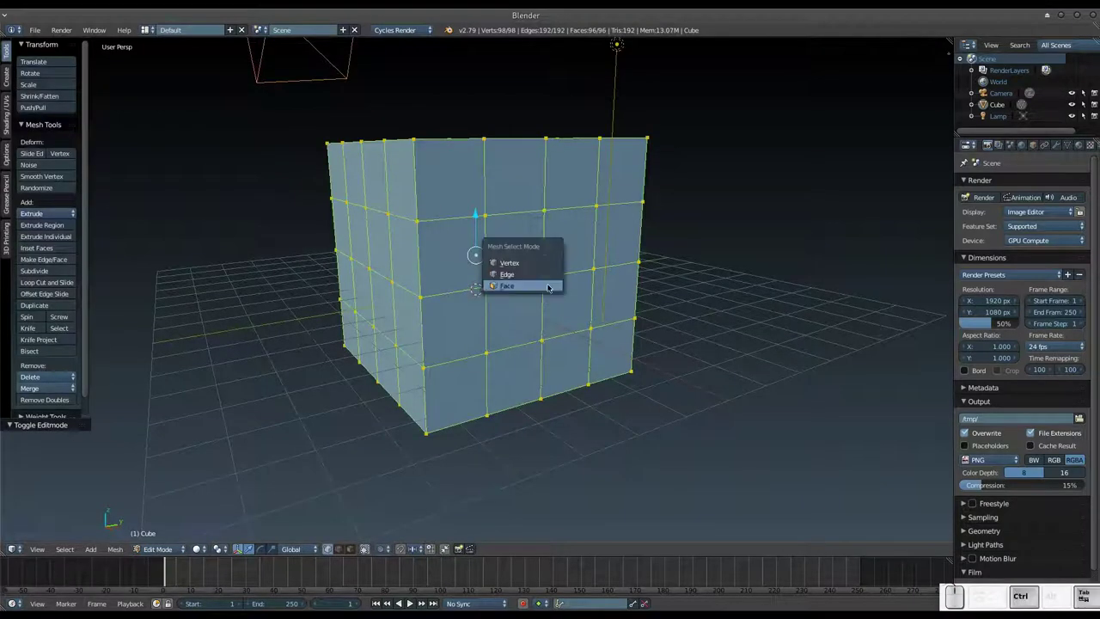
pyautogui.click(545, 282)
pyautogui.rightClick(516, 258)
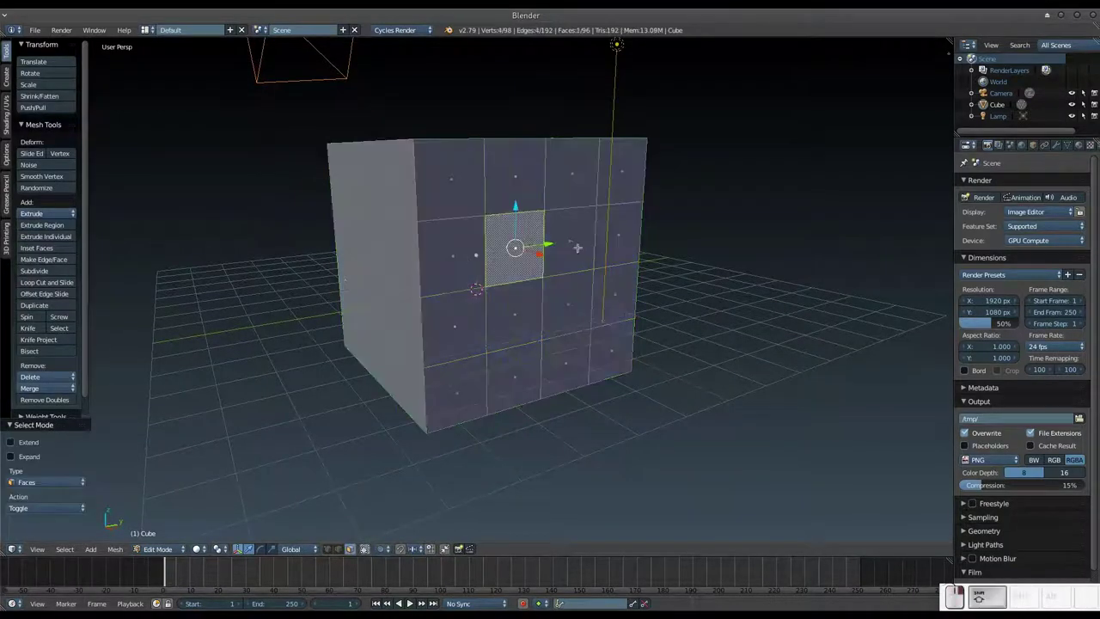
pyautogui.keyDown('shift'); pyautogui.rightClick(570, 283); pyautogui.keyUp('shift')
# Step: Delete the two selected faces to leave a rectangular opening, then return to Object Mode
pyautogui.press('x')
pyautogui.click(552, 304)
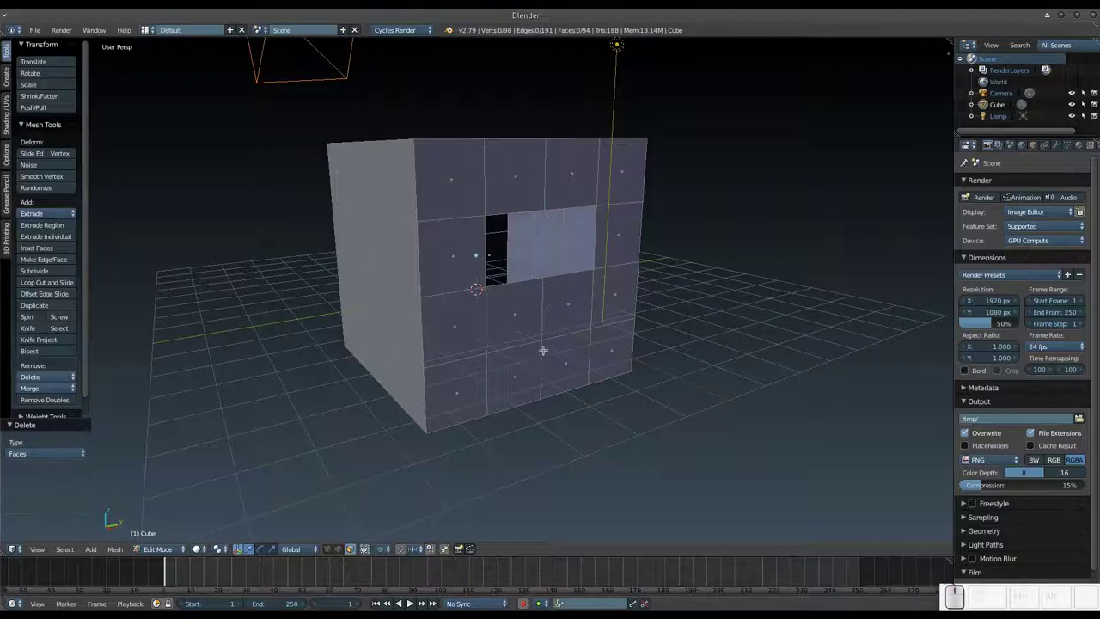
pyautogui.moveTo(583, 355); pyautogui.dragTo(531, 370, button='middle')
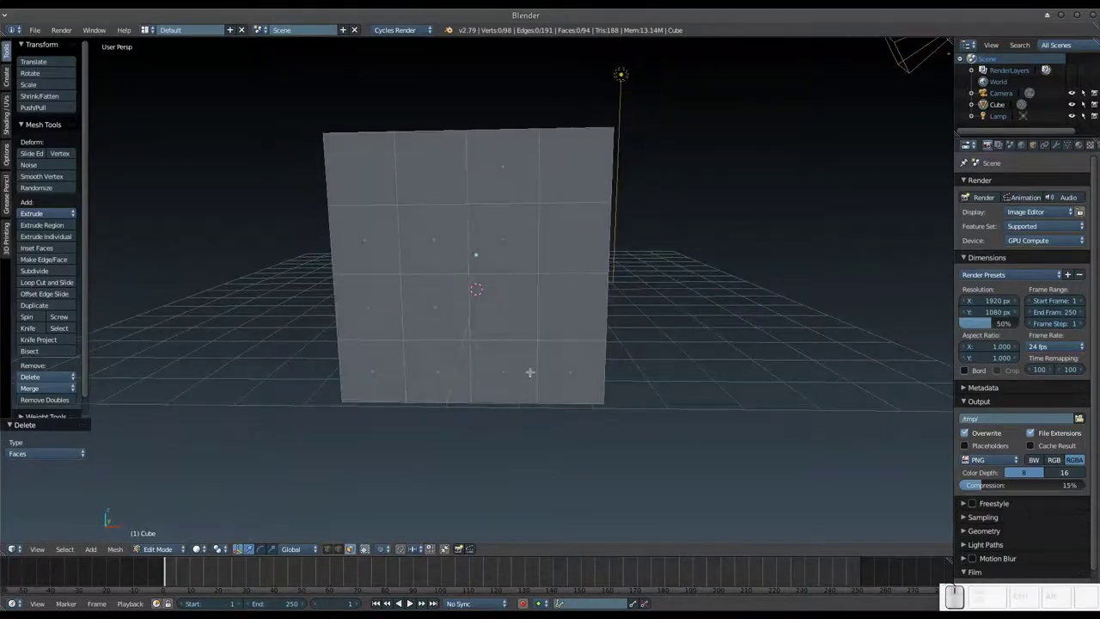
pyautogui.scroll(8, 530, 370)
pyautogui.scroll(-3, 531, 370)
pyautogui.scroll(-2, 533, 371)
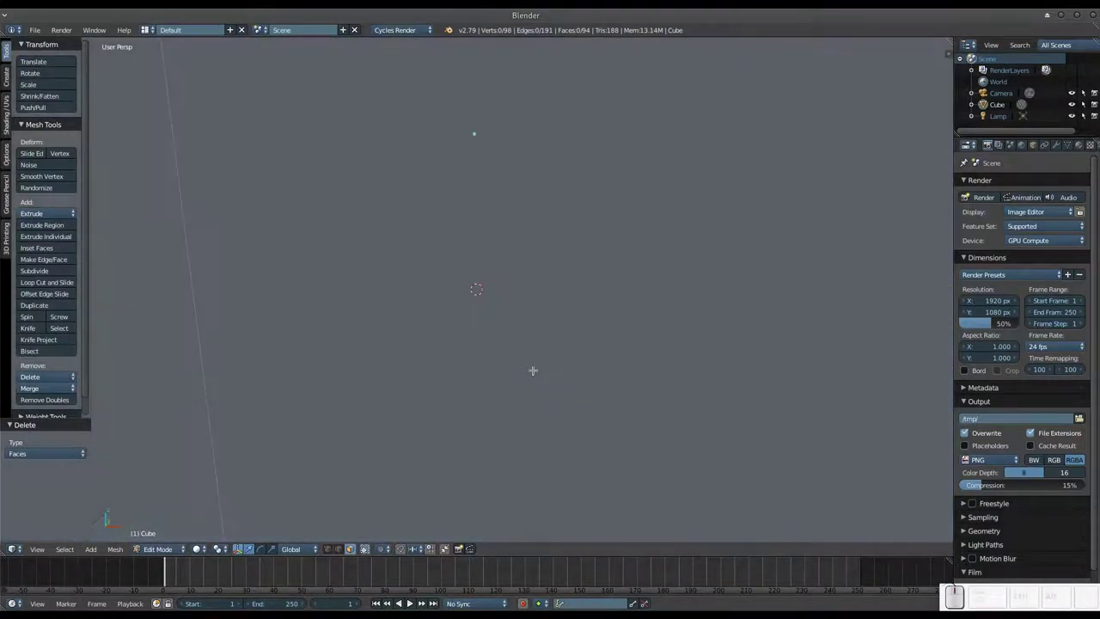
pyautogui.scroll(-3, 533, 378)
pyautogui.press('Tab')
pyautogui.moveTo(591, 395); pyautogui.dragTo(602, 392, button='middle')
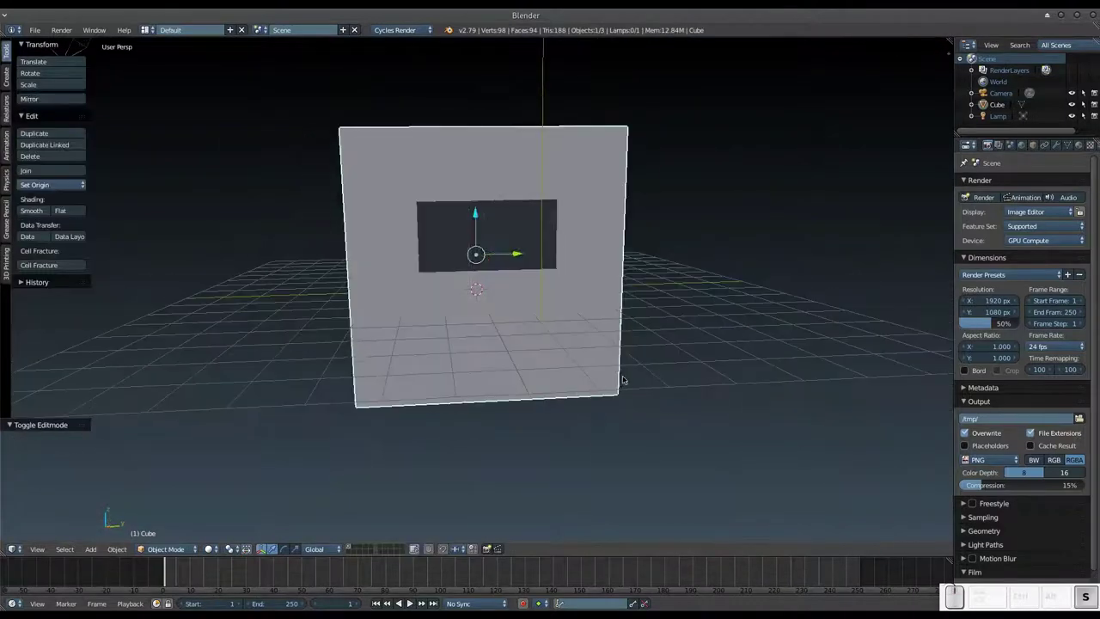
# Step: Enlarge the room cube by a factor of 1.527
pyautogui.press('s')
pyautogui.click(735, 392)
pyautogui.scroll(-2, 477, 363)
pyautogui.moveTo(476, 364)
pyautogui.mouseDown(button='middle')
pyautogui.moveTo(430, 375)
pyautogui.moveTo(501, 401)
pyautogui.moveTo(489, 381)
pyautogui.moveTo(614, 211)
pyautogui.mouseUp(button='middle')
# Step: Lower the lamp about 0.17 units along Z so it sits inside the room
pyautogui.rightClick(590, 143)
pyautogui.press('g')
pyautogui.press('x')
pyautogui.press('z')
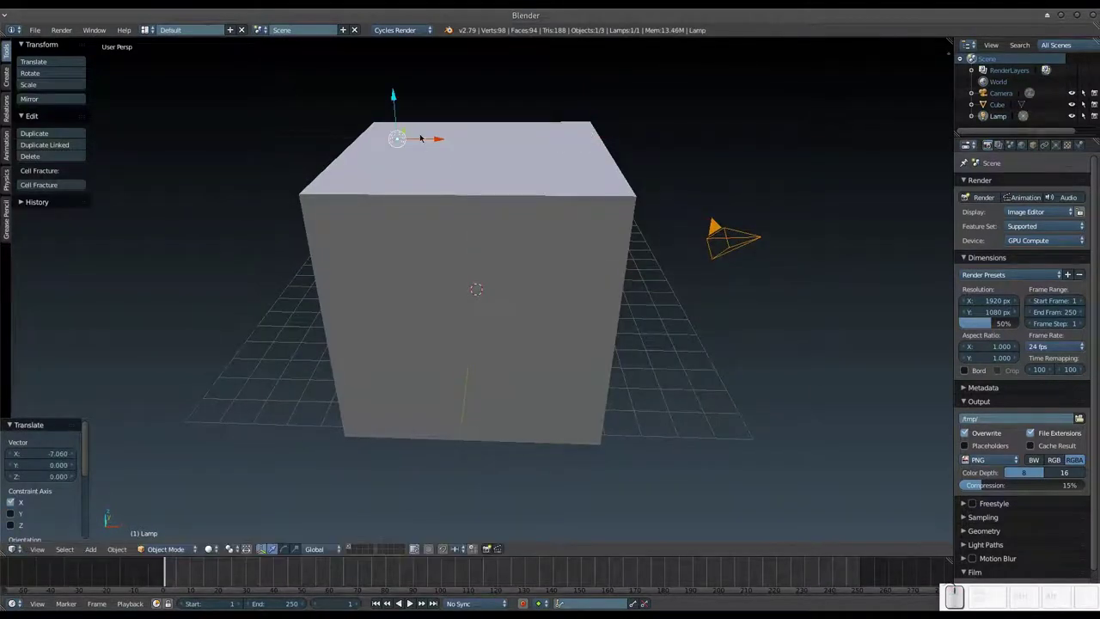
pyautogui.click(404, 203)
pyautogui.scroll(5, 493, 313)
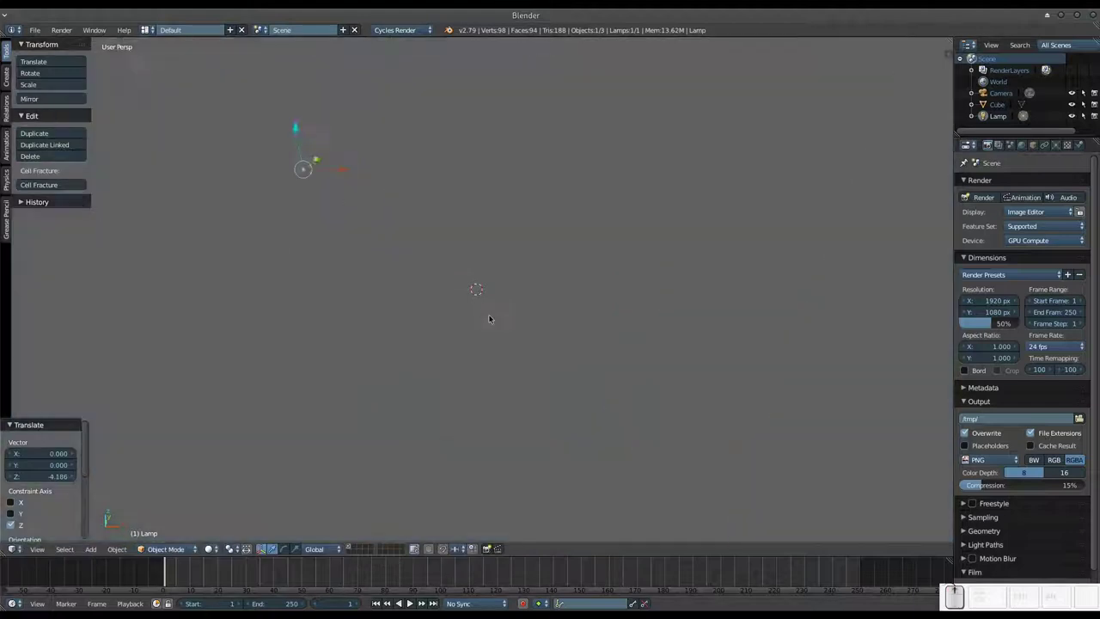
pyautogui.scroll(3, 493, 313)
pyautogui.scroll(-2, 493, 297)
pyautogui.scroll(3, 499, 293)
pyautogui.scroll(-3, 502, 296)
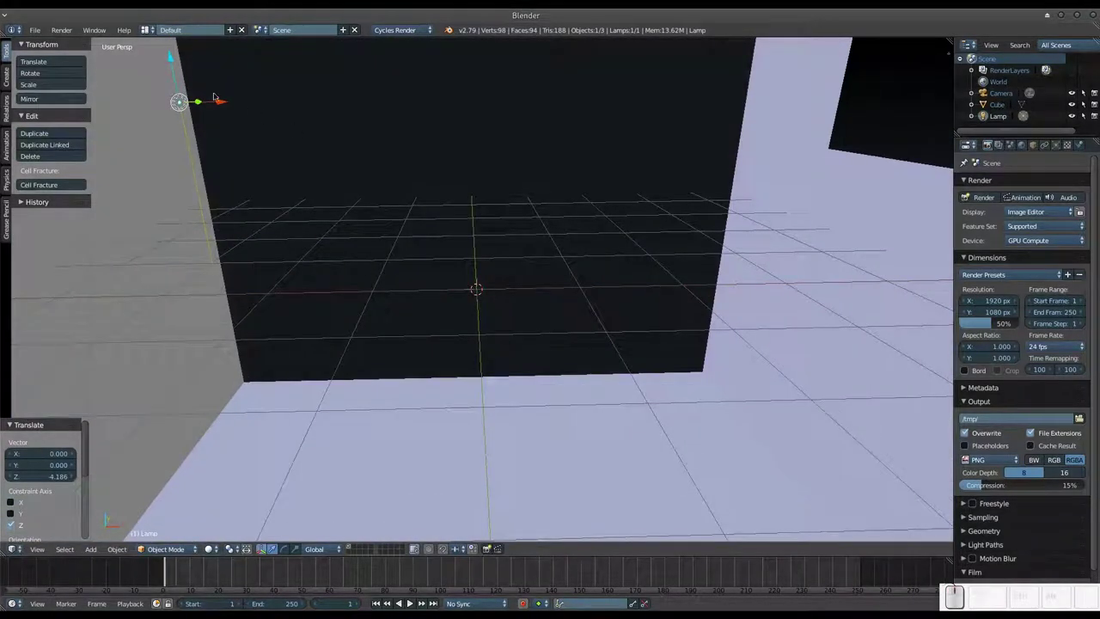
pyautogui.moveTo(169, 69); pyautogui.dragTo(183, 88)
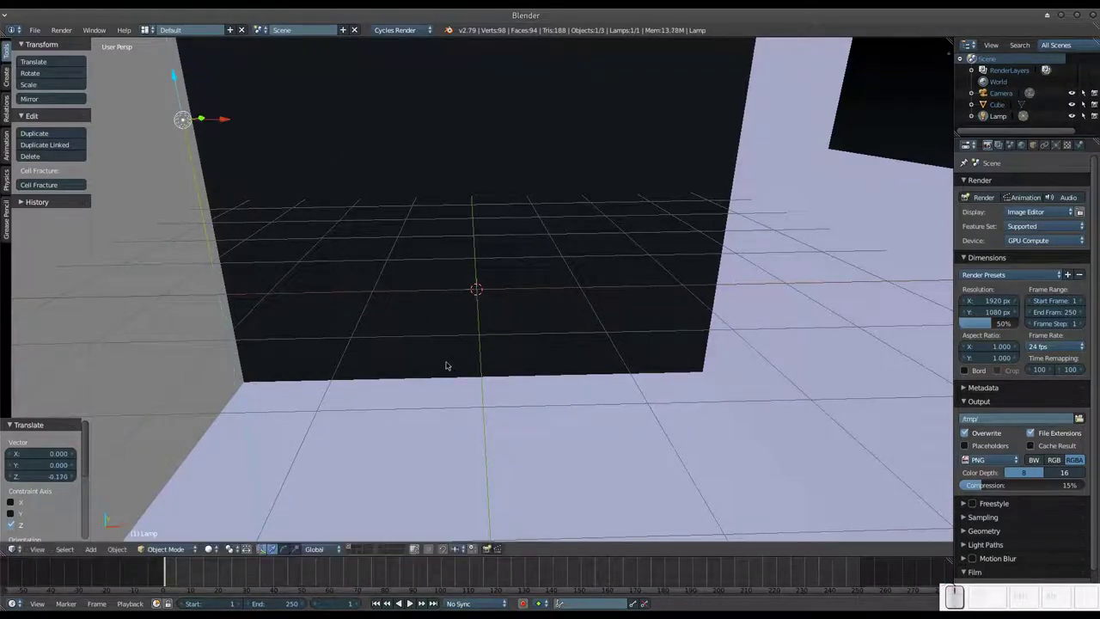
# Step: Orbit inside the room toward its opening and bring up the Add menu
pyautogui.moveTo(453, 358)
pyautogui.mouseDown(button='middle')
pyautogui.moveTo(457, 369)
pyautogui.moveTo(479, 332)
pyautogui.moveTo(493, 351)
pyautogui.moveTo(580, 350)
pyautogui.moveTo(604, 321)
pyautogui.moveTo(620, 331)
pyautogui.moveTo(613, 325)
pyautogui.mouseUp(button='middle')
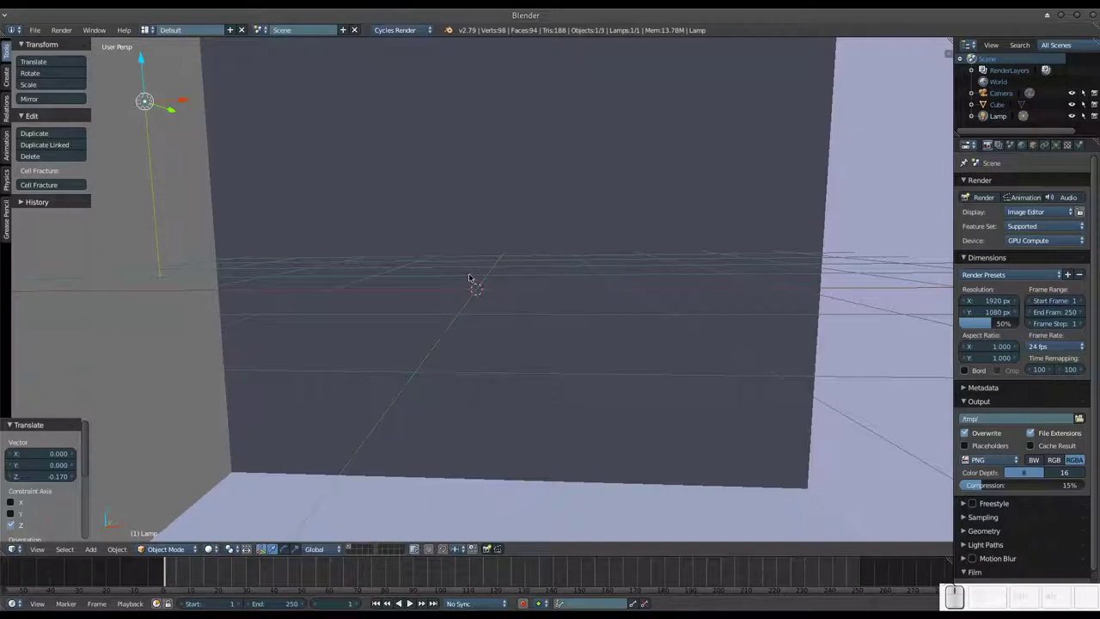
pyautogui.moveTo(469, 278); pyautogui.dragTo(379, 384, button='middle')
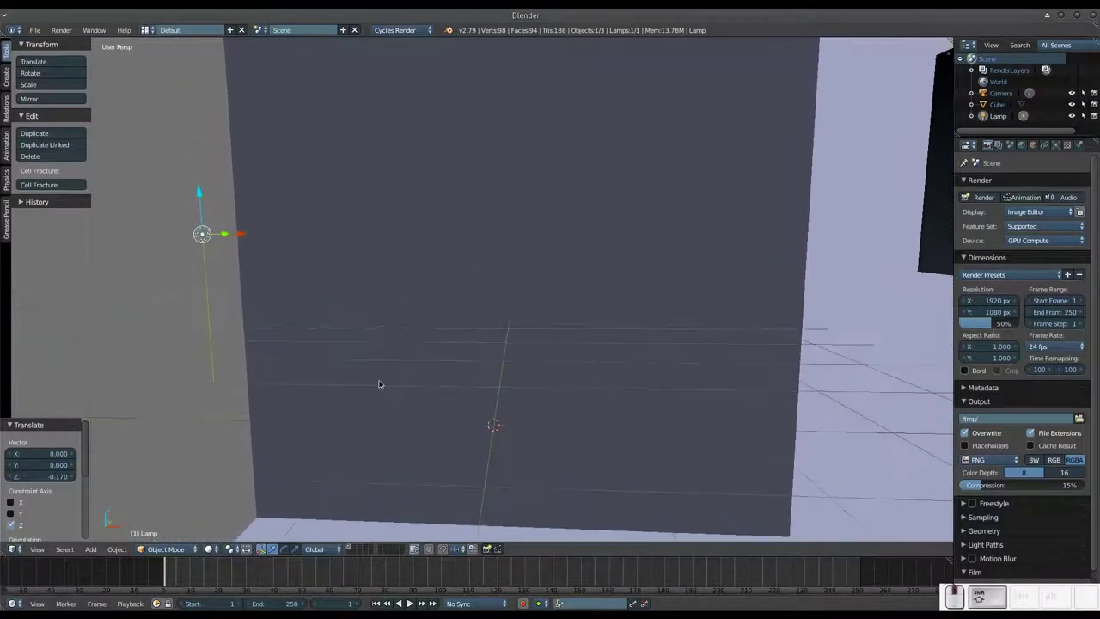
pyautogui.moveTo(404, 309); pyautogui.dragTo(473, 314, button='middle')
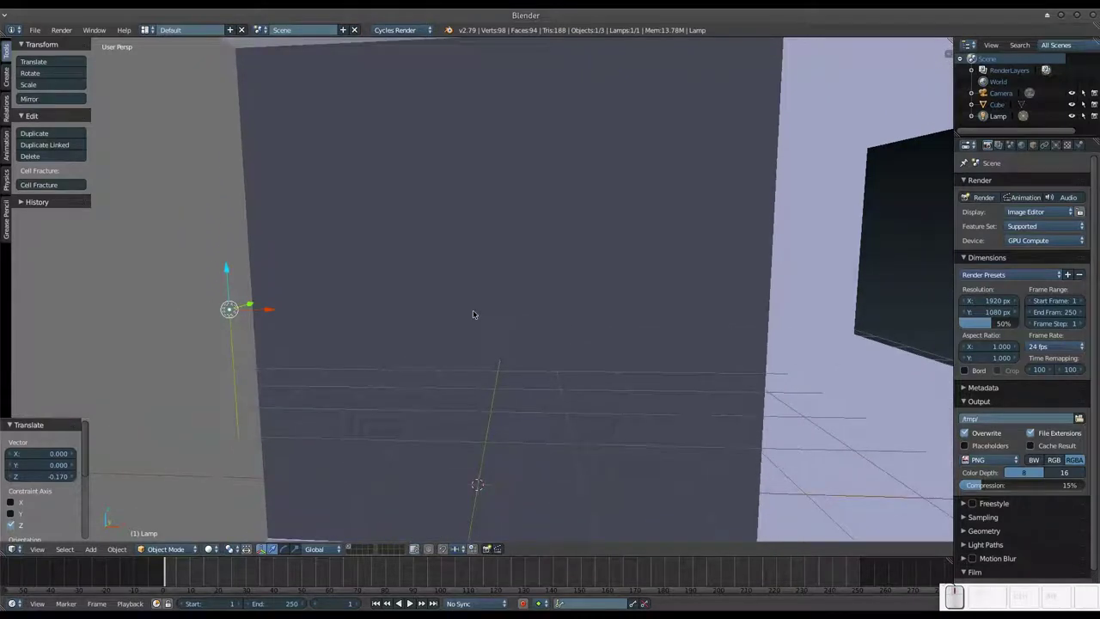
pyautogui.hotkey('shift', 'a')
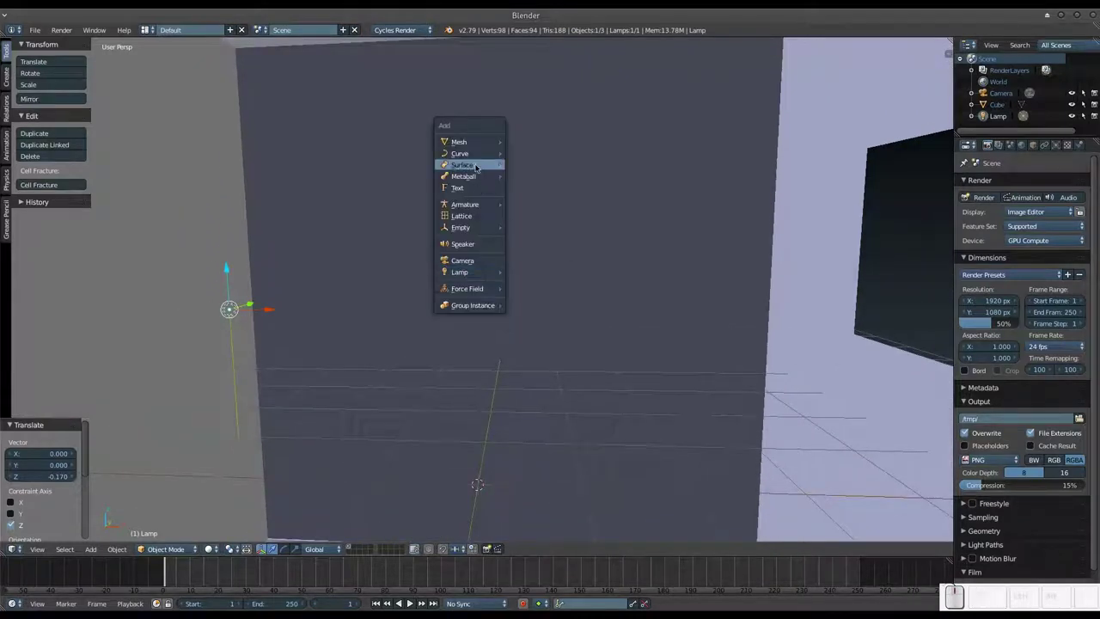
pyautogui.moveTo(460, 141)
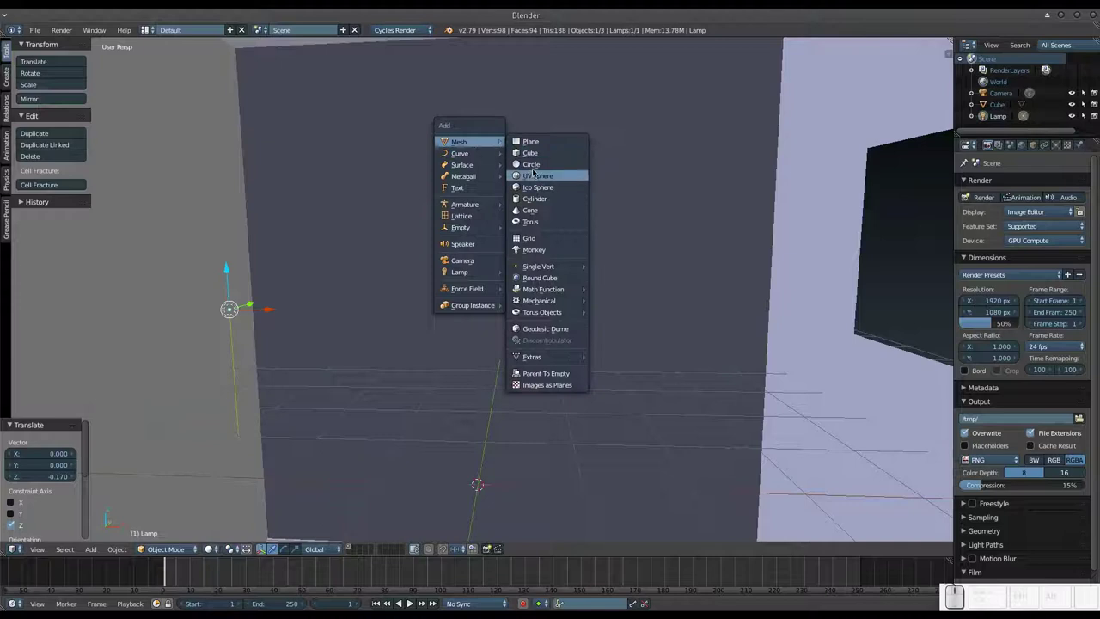
# Step: Add a UV sphere, raise it, and enter vertex select mode with nothing selected
pyautogui.click(534, 175)
pyautogui.moveTo(477, 449); pyautogui.dragTo(490, 178)
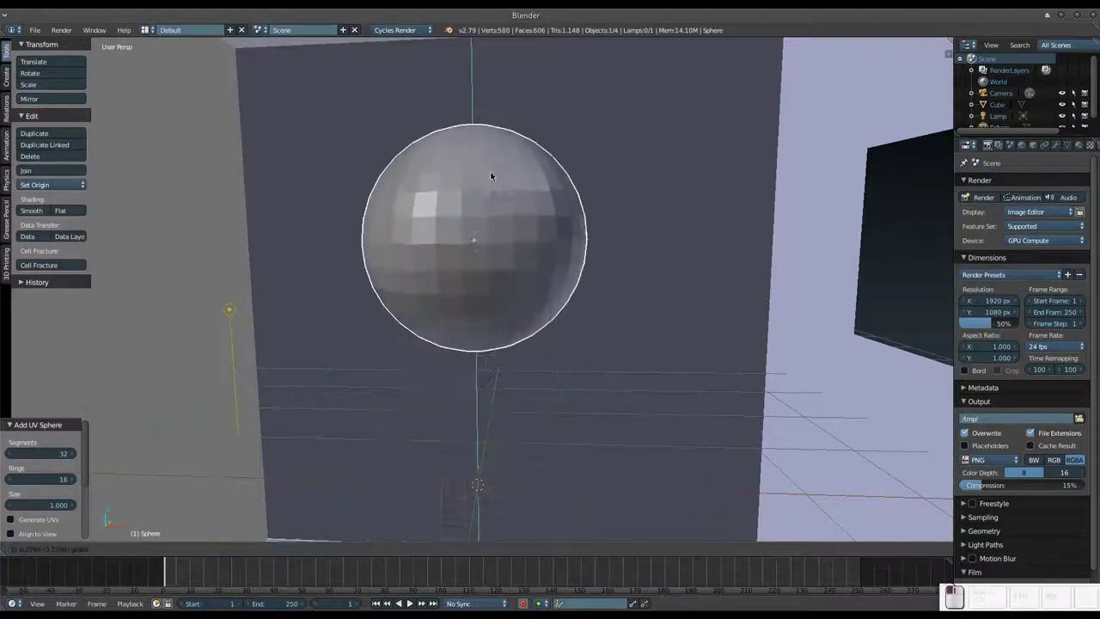
pyautogui.press('Tab')
pyautogui.hotkey('ctrl', 'Tab')
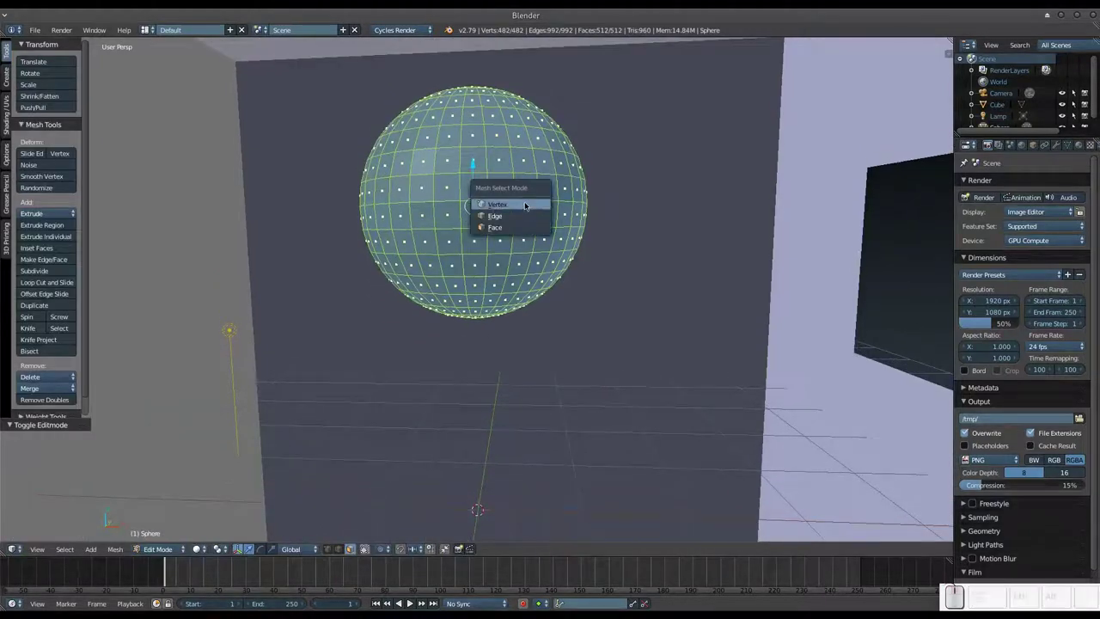
pyautogui.click(503, 205)
pyautogui.press('a')
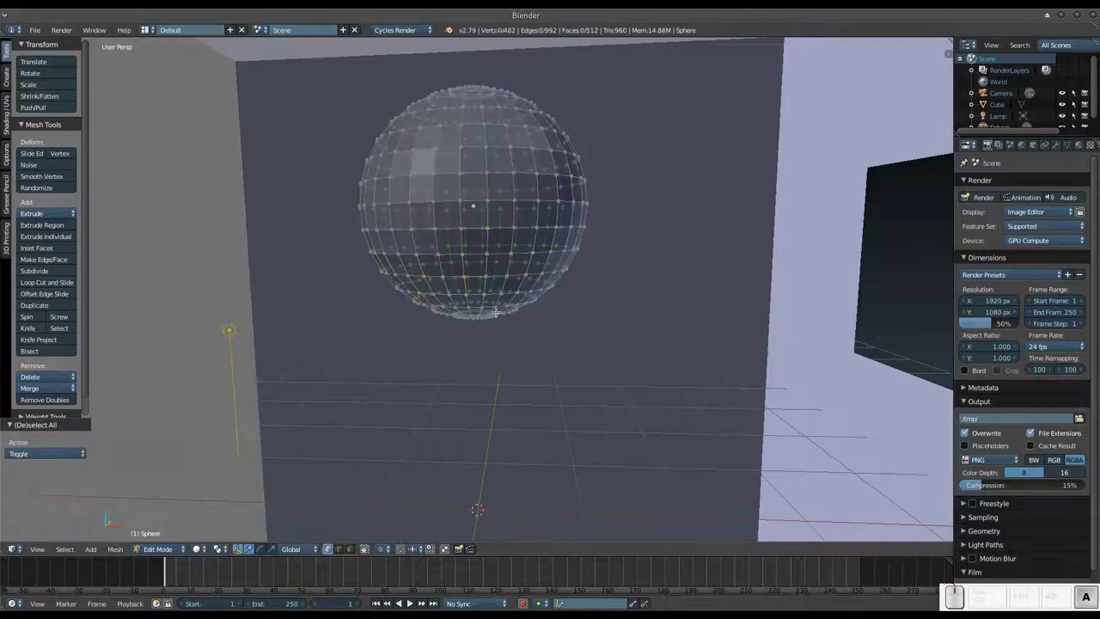
# Step: Box-select and delete the sphere's lower half, leaving a dome shade
pyautogui.moveTo(499, 313); pyautogui.dragTo(503, 334, button='middle')
pyautogui.press('b')
pyautogui.moveTo(325, 237); pyautogui.dragTo(720, 370)
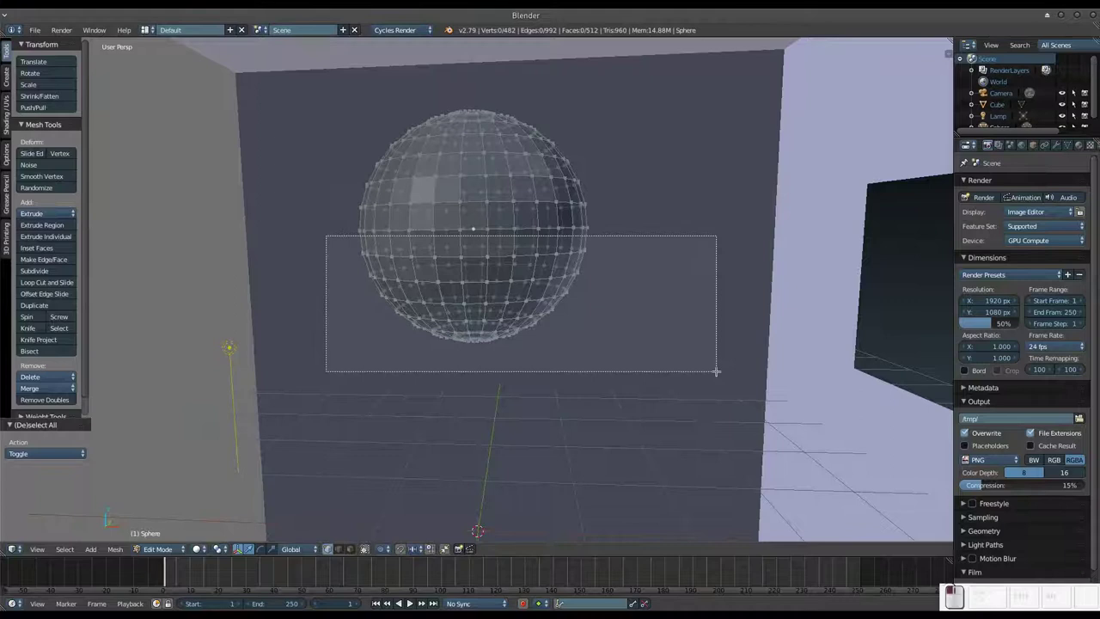
pyautogui.press('x')
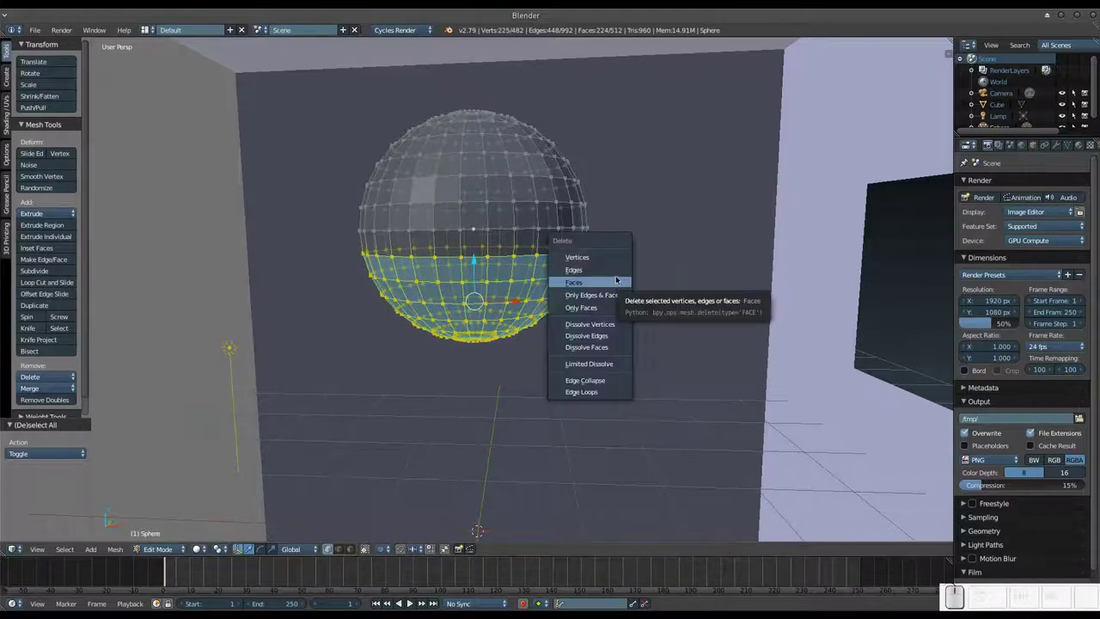
pyautogui.click(617, 257)
pyautogui.press('Tab')
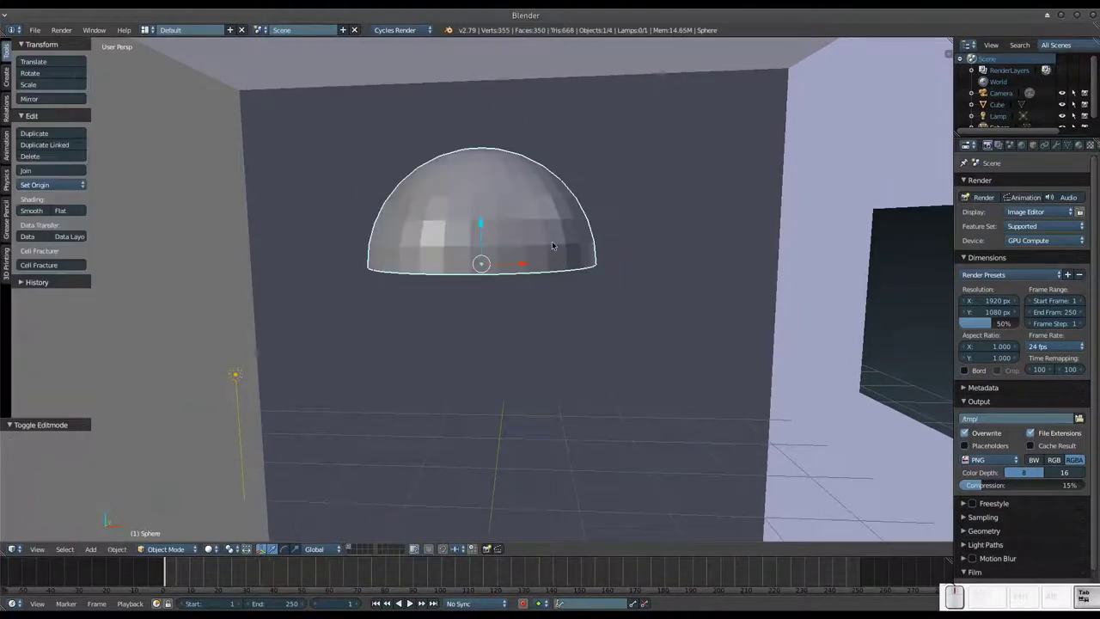
# Step: Raise the hemisphere toward the ceiling and move the lamp up inside it
pyautogui.moveTo(481, 226); pyautogui.dragTo(491, 135)
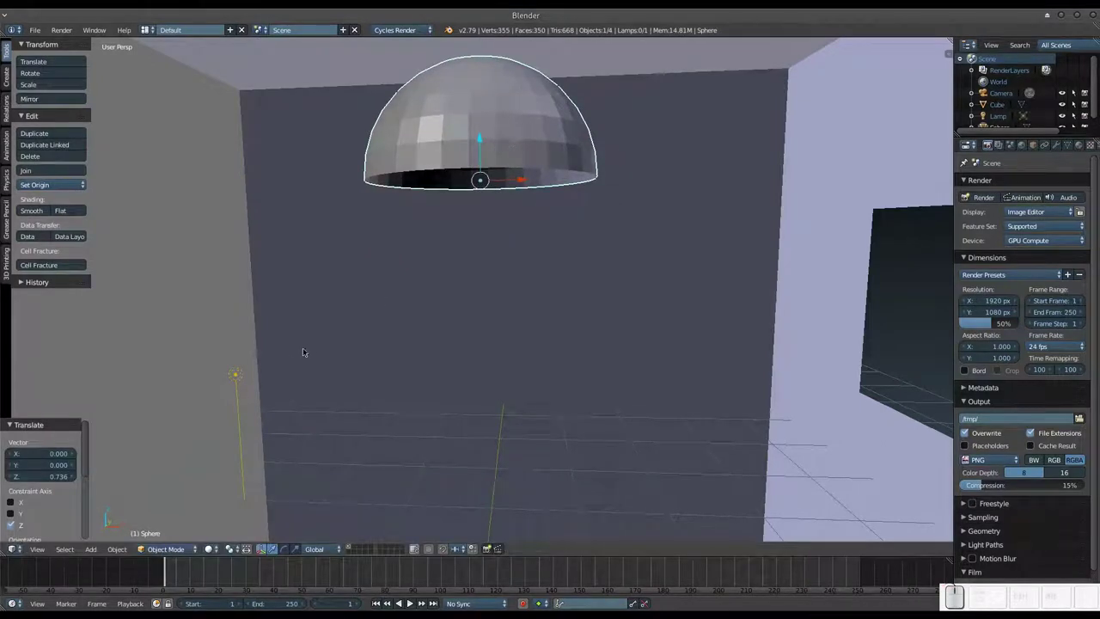
pyautogui.rightClick(231, 379)
pyautogui.rightClick(238, 373)
pyautogui.moveTo(268, 375)
pyautogui.keyDown('ctrl'); pyautogui.mouseDown()
pyautogui.moveTo(494, 364)
pyautogui.moveTo(497, 107)
pyautogui.mouseUp(); pyautogui.keyUp('ctrl')
pyautogui.moveTo(498, 108); pyautogui.dragTo(572, 176, button='middle')
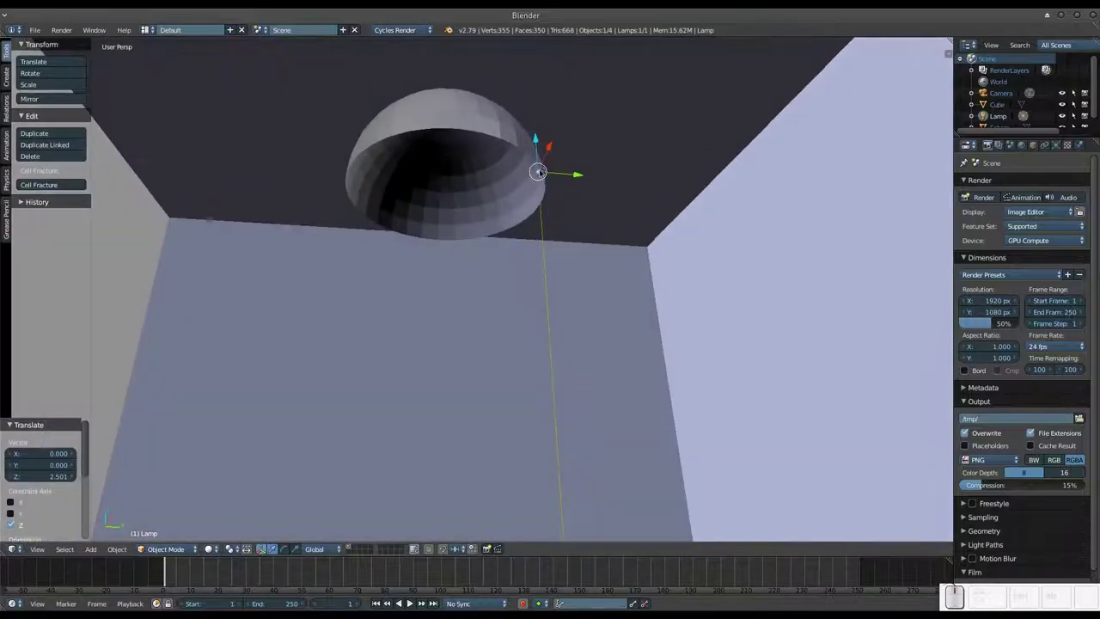
pyautogui.moveTo(574, 174); pyautogui.dragTo(483, 165)
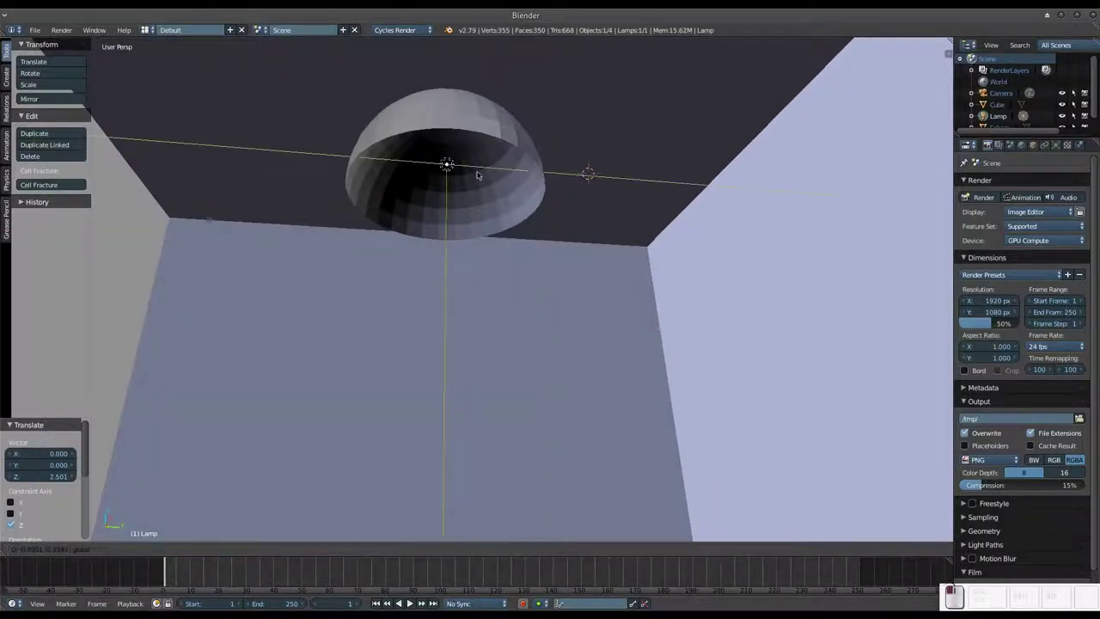
# Step: Shrink the dome shade to 0.453 scale and lift it slightly
pyautogui.rightClick(483, 165)
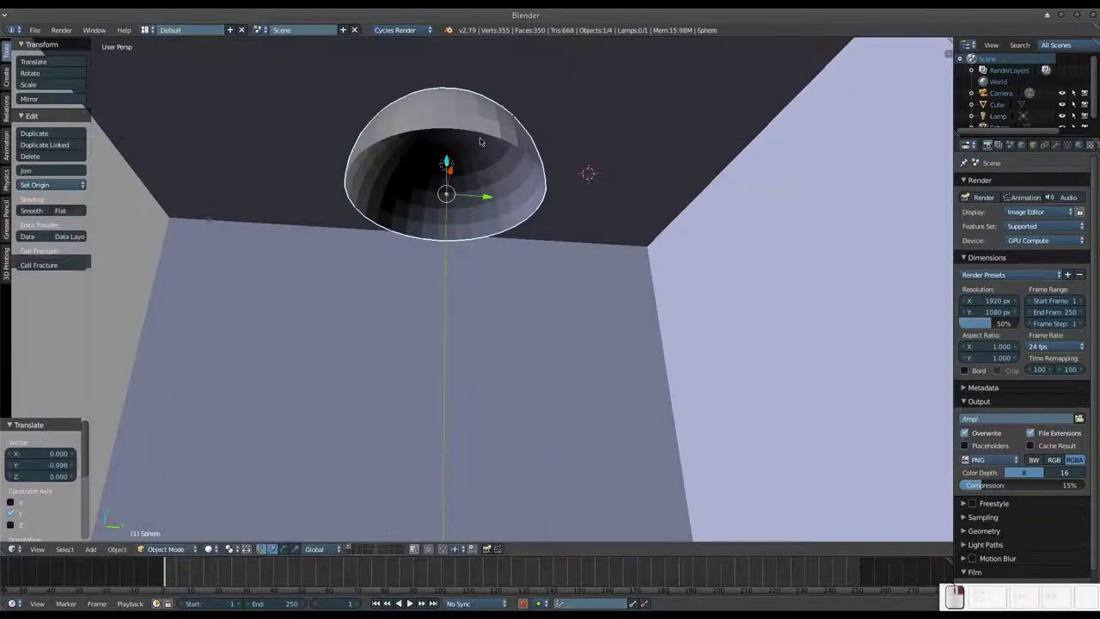
pyautogui.click(510, 238)
pyautogui.moveTo(511, 238)
pyautogui.mouseDown(button='middle')
pyautogui.moveTo(539, 249)
pyautogui.moveTo(569, 287)
pyautogui.mouseUp(button='middle')
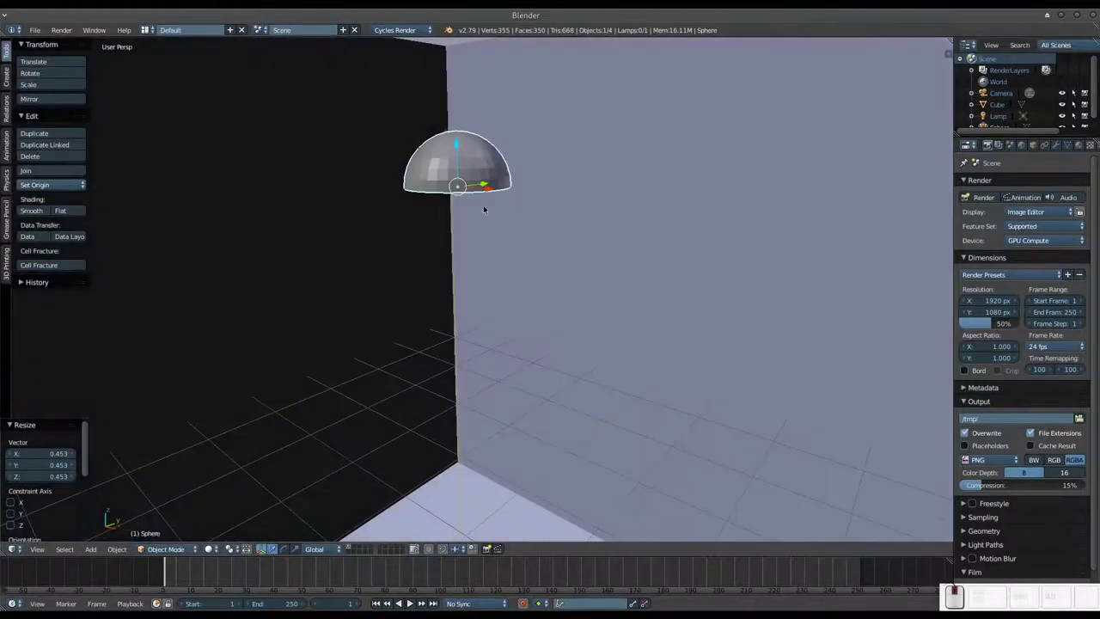
pyautogui.moveTo(455, 141); pyautogui.dragTo(455, 129)
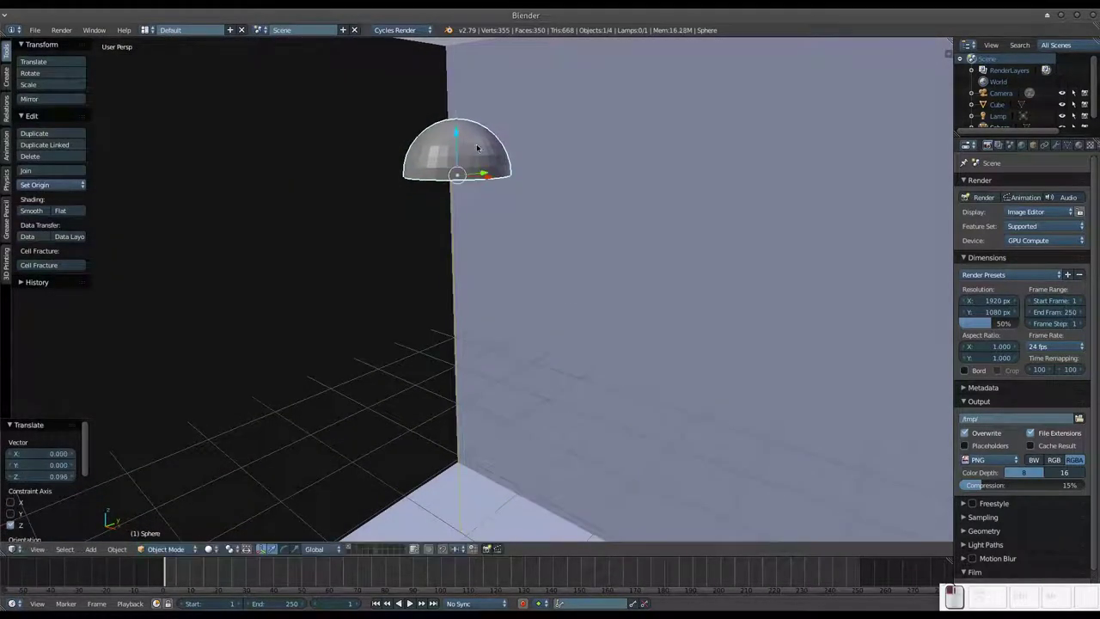
pyautogui.moveTo(455, 129); pyautogui.dragTo(494, 89, button='middle')
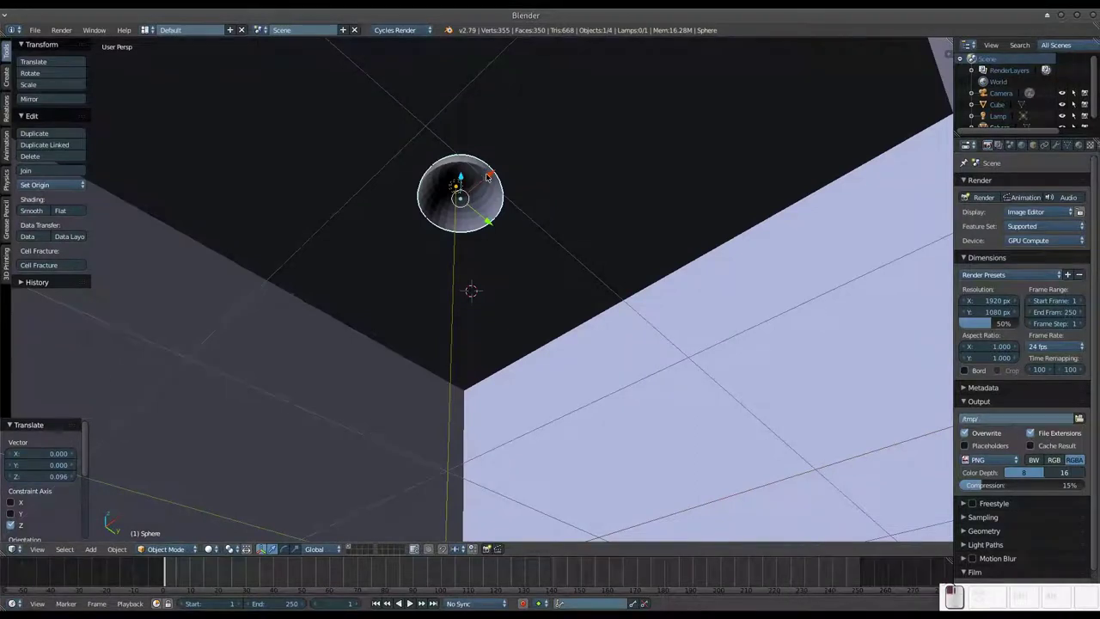
# Step: Raise the dome 0.096 along Z and shift it -0.072 along X
pyautogui.press('g')
pyautogui.press('z')
pyautogui.click(483, 181)
pyautogui.moveTo(483, 181); pyautogui.dragTo(530, 222, button='middle')
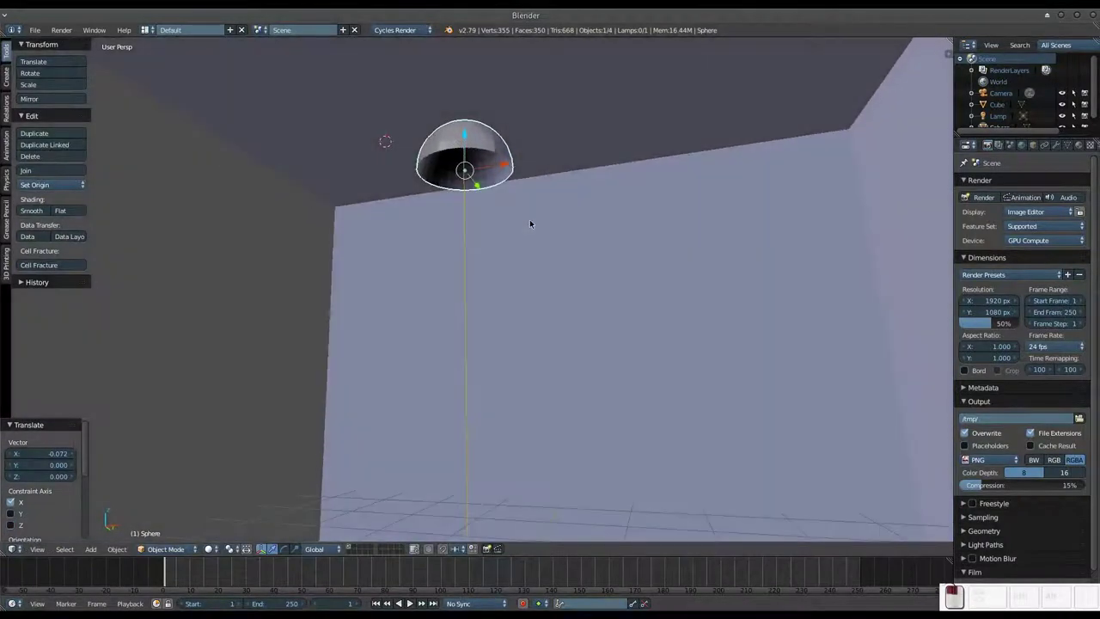
pyautogui.press('x')
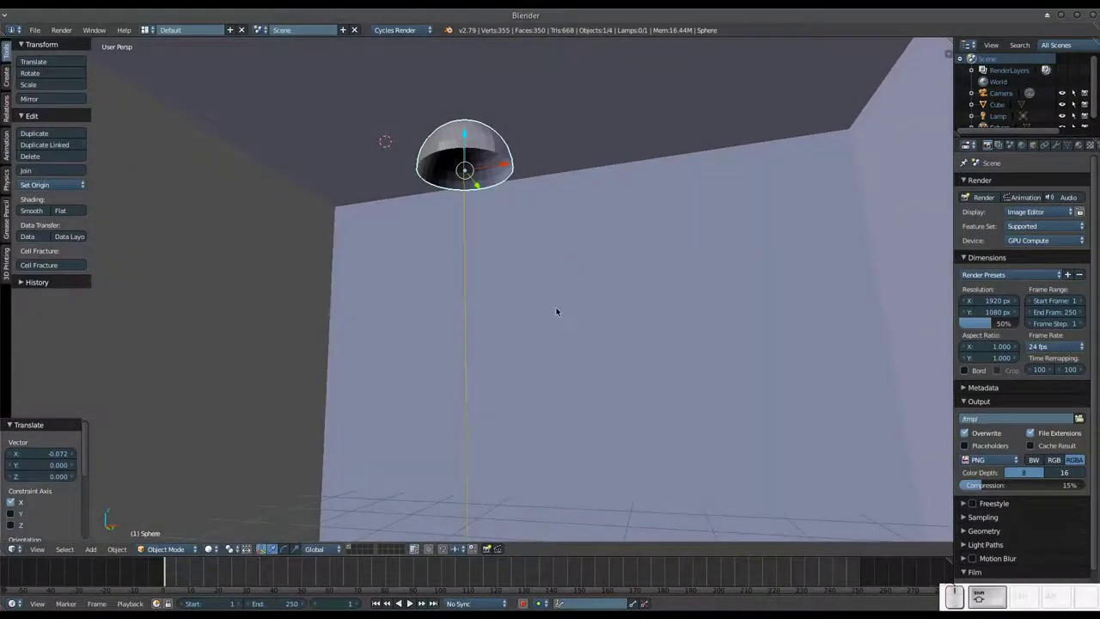
pyautogui.press('KP_Decimal')
# Step: Zoom, orbit and pan the view to centre on the dome shade
pyautogui.scroll(-3, 505, 332)
pyautogui.scroll(3, 469, 329)
pyautogui.scroll(-3, 371, 261)
pyautogui.scroll(-2, 404, 276)
pyautogui.scroll(-3, 403, 276)
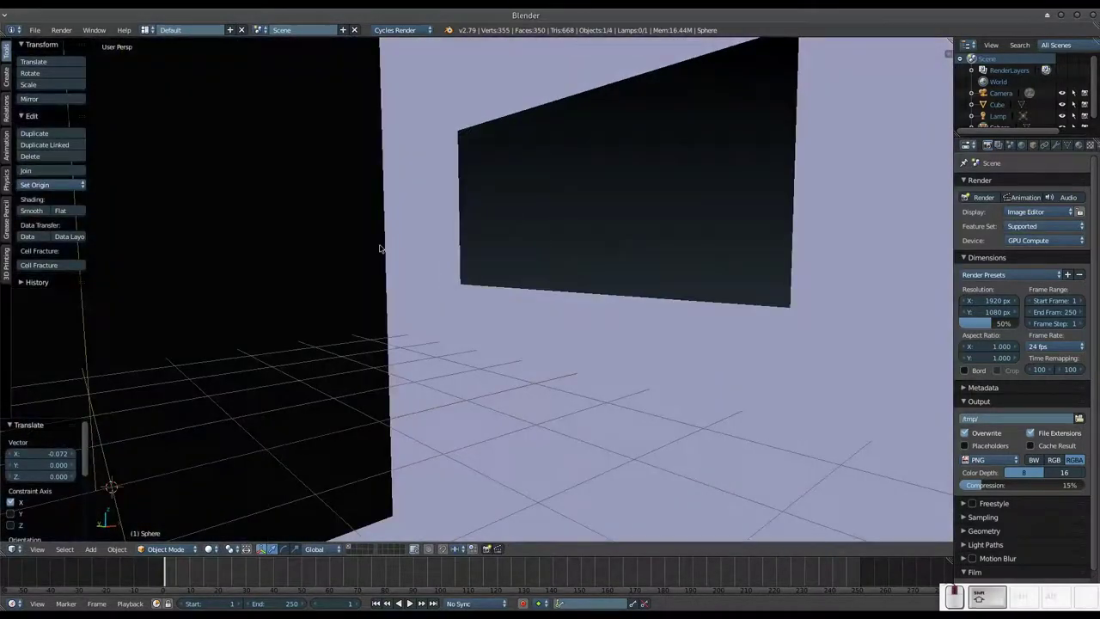
pyautogui.moveTo(381, 246); pyautogui.dragTo(671, 393, button='middle')
pyautogui.scroll(2, 516, 351)
pyautogui.scroll(1, 515, 350)
pyautogui.scroll(1, 514, 369)
pyautogui.scroll(-1, 526, 287)
pyautogui.scroll(-1, 540, 297)
pyautogui.moveTo(558, 323); pyautogui.dragTo(658, 270, button='middle')
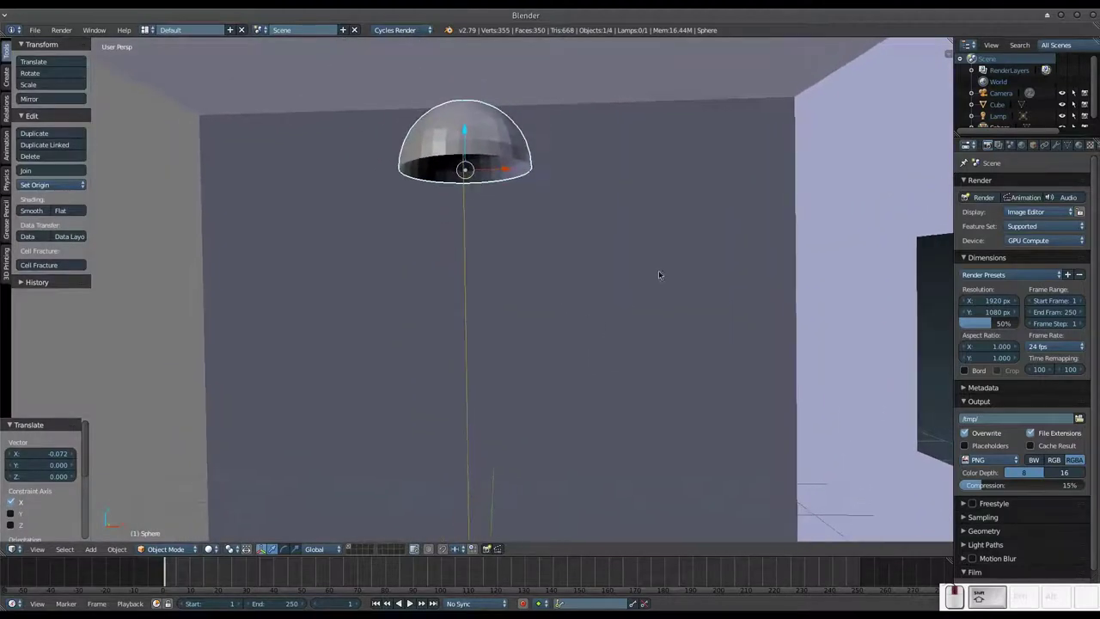
# Step: Make the lamp inside the dome a Spot lamp and give it an initial rotation
pyautogui.rightClick(464, 219)
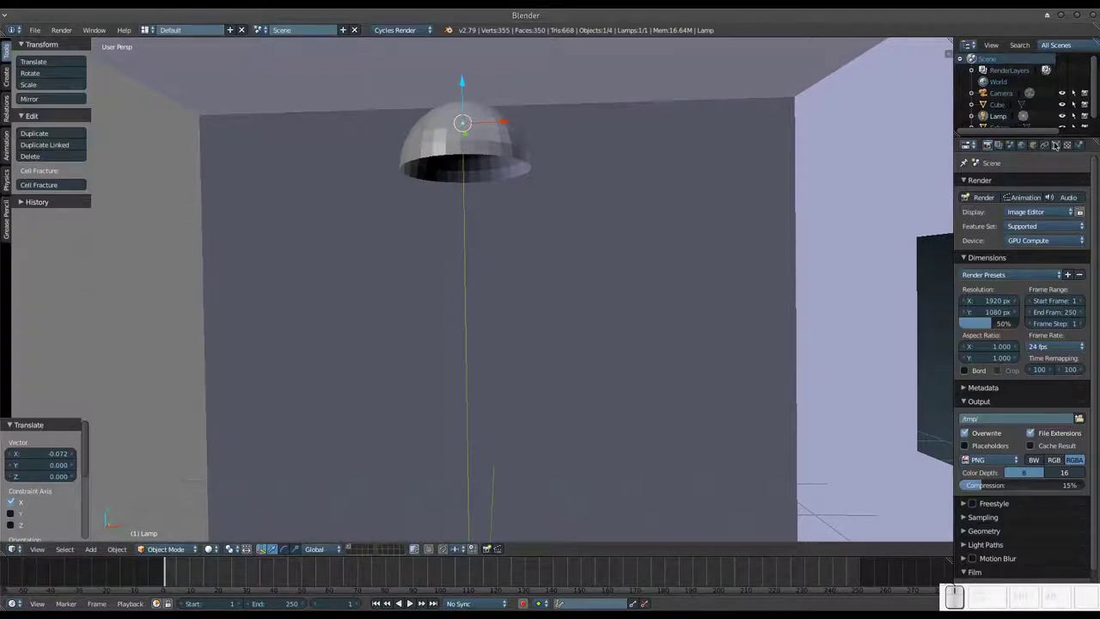
pyautogui.click(1056, 145)
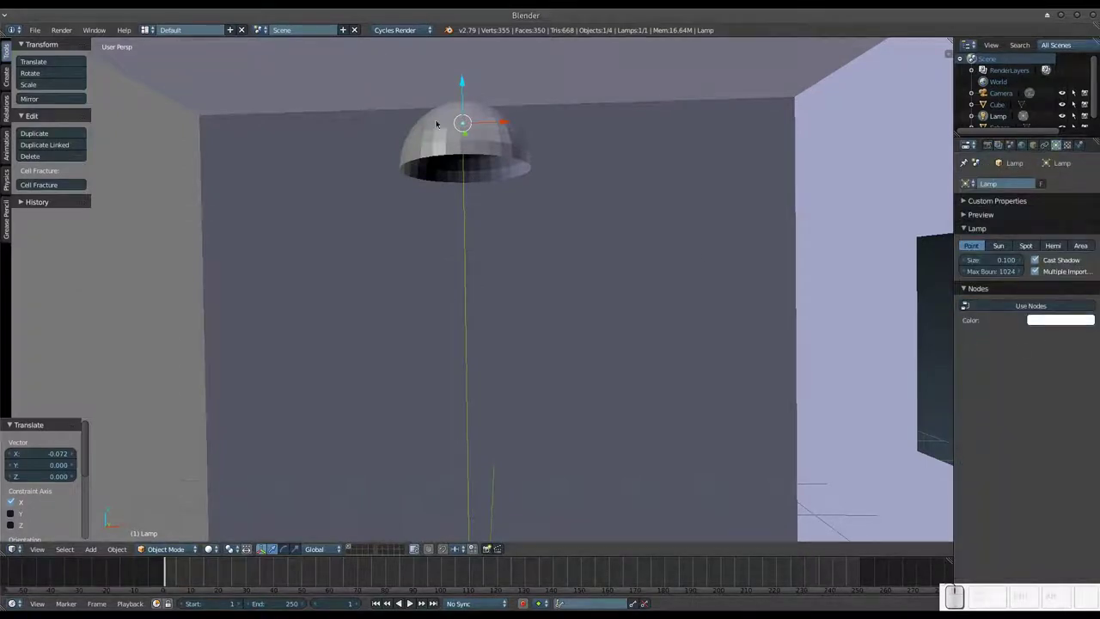
pyautogui.click(1025, 246)
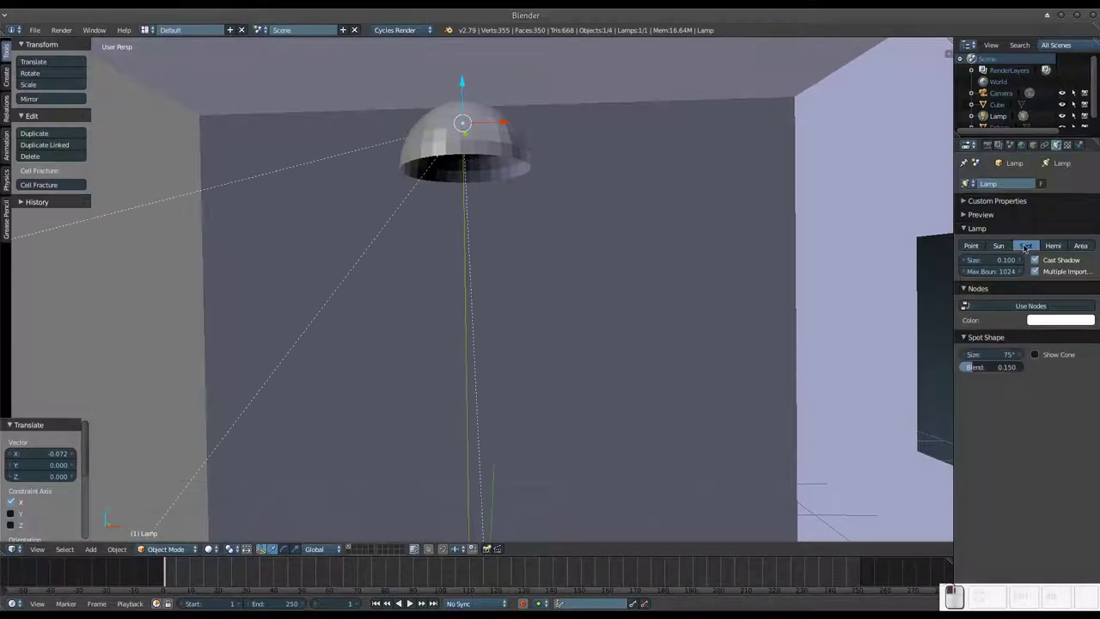
pyautogui.press('r')
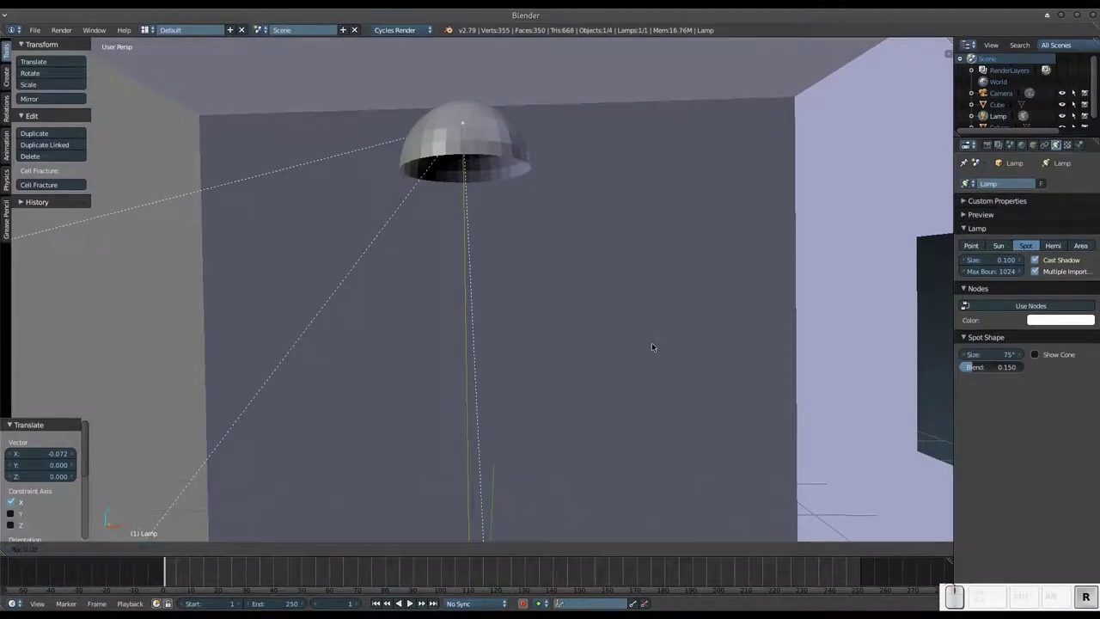
pyautogui.click(580, 148)
# Step: Tilt the spot lamp 12.1° about the X axis so its cone points down
pyautogui.moveTo(579, 148); pyautogui.dragTo(457, 177, button='middle')
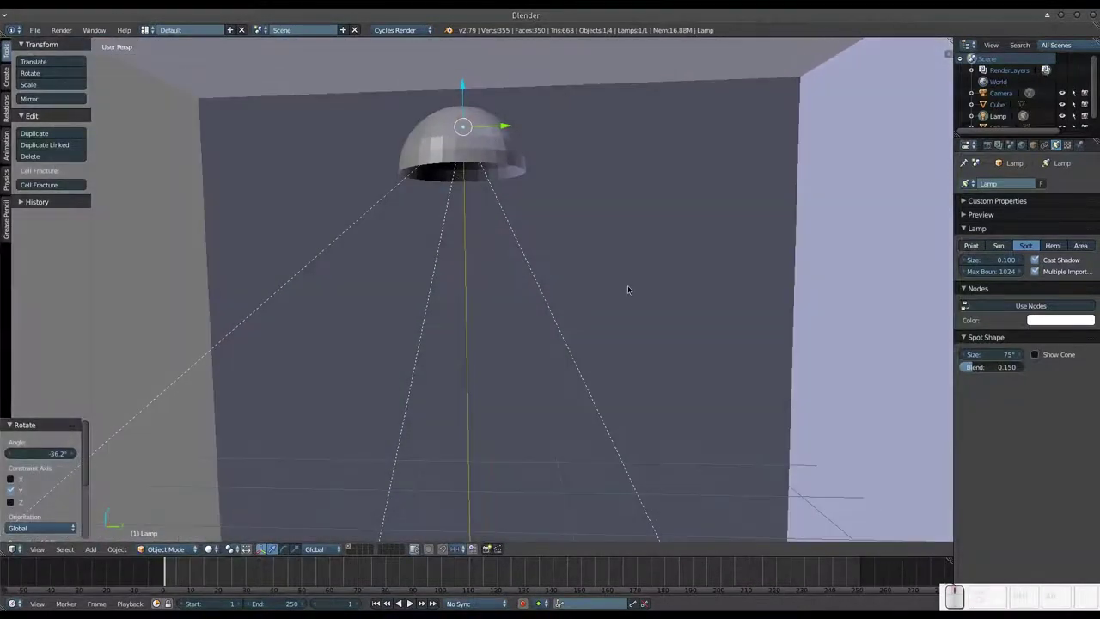
pyautogui.press('r')
pyautogui.press('y')
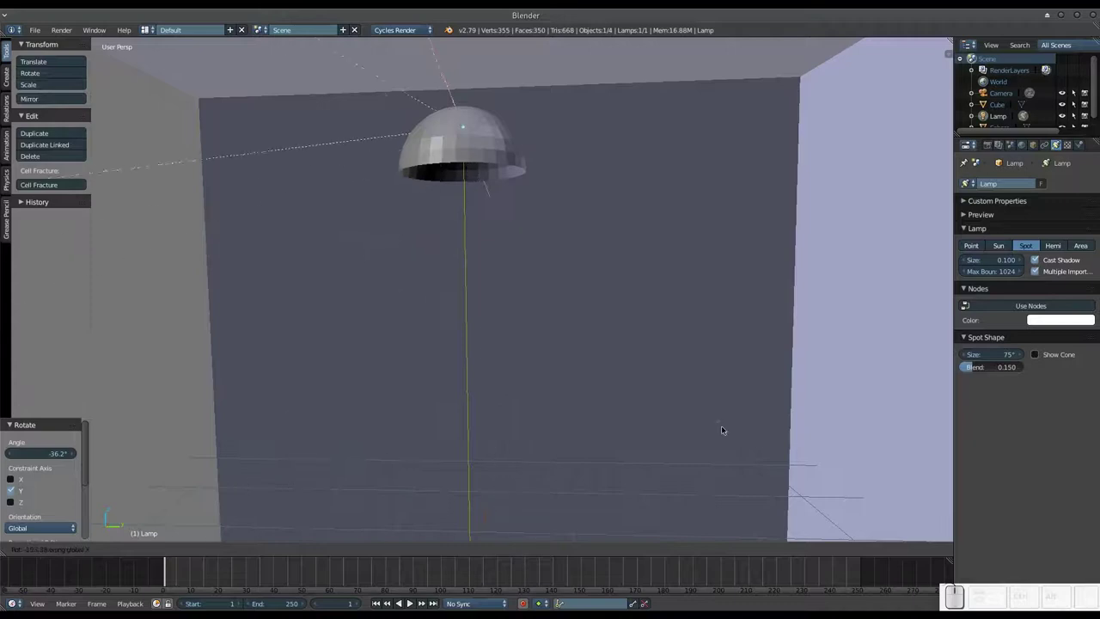
pyautogui.press('Escape')
pyautogui.press('r')
pyautogui.press('x')
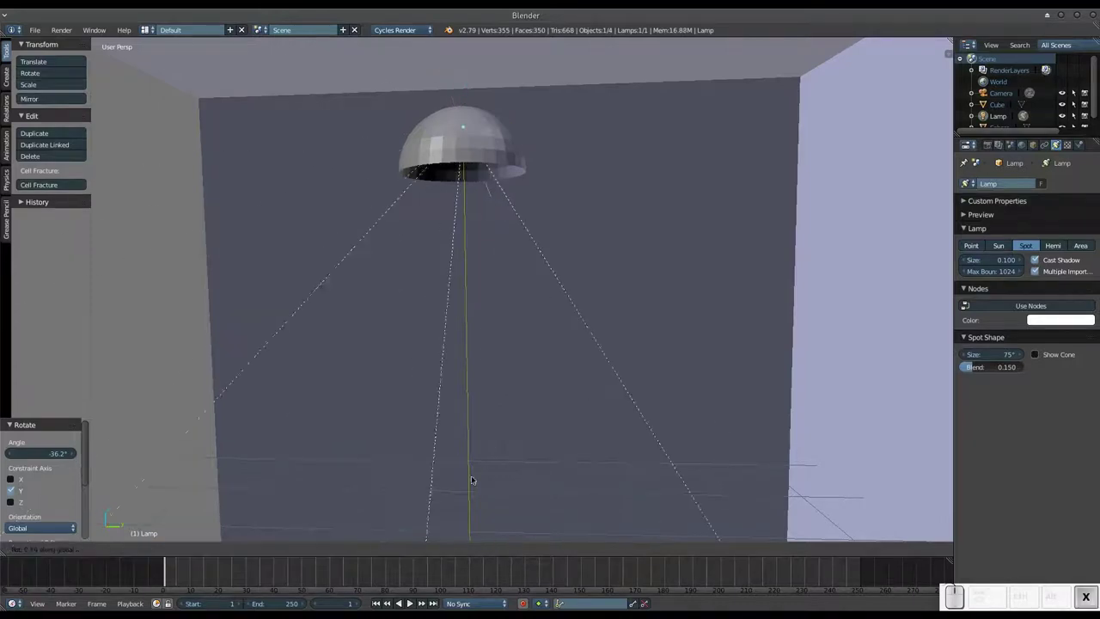
pyautogui.click(500, 467)
pyautogui.moveTo(527, 462); pyautogui.dragTo(573, 456, button='middle')
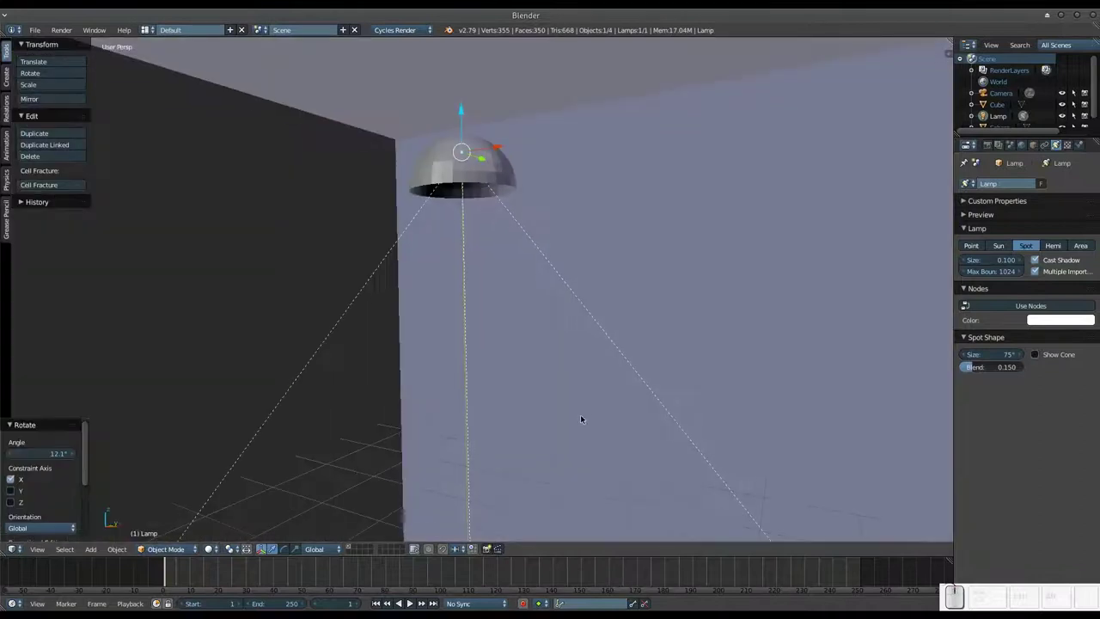
pyautogui.moveTo(581, 416); pyautogui.dragTo(613, 424, button='middle')
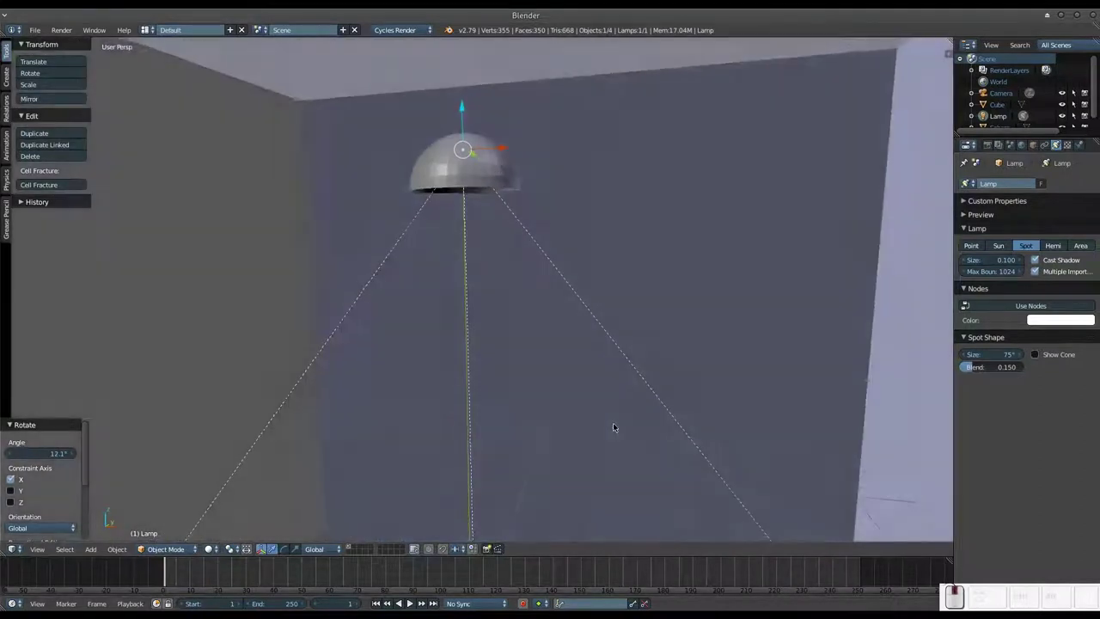
# Step: Scale the spot lamp to 0.345 on X and Y only, narrowing its cone
pyautogui.press('s')
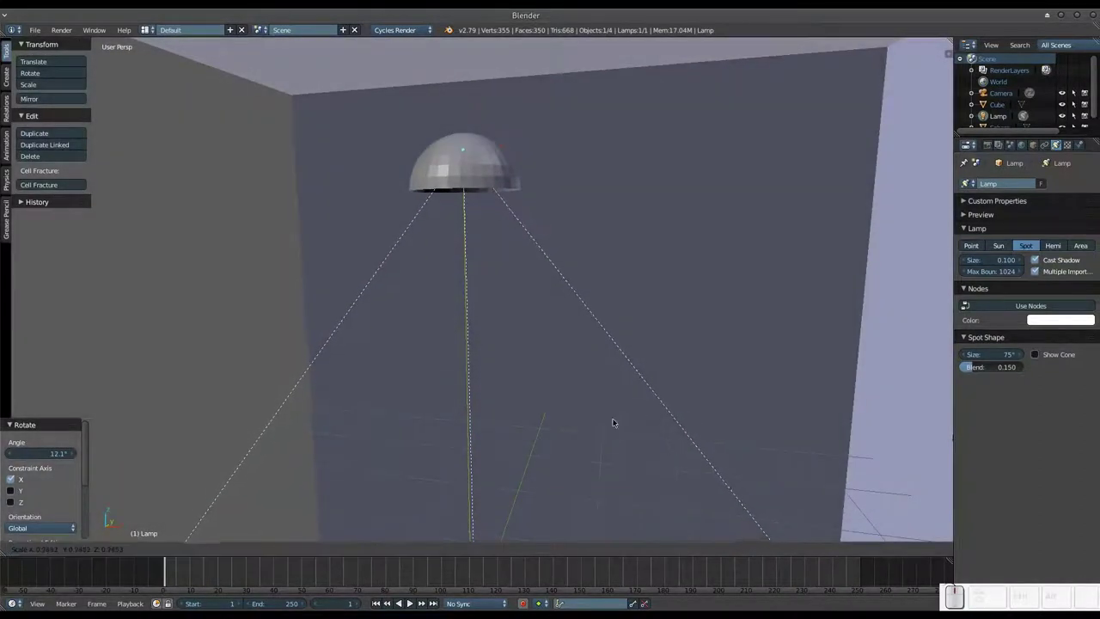
pyautogui.click(442, 208)
pyautogui.moveTo(461, 232); pyautogui.dragTo(516, 235, button='middle')
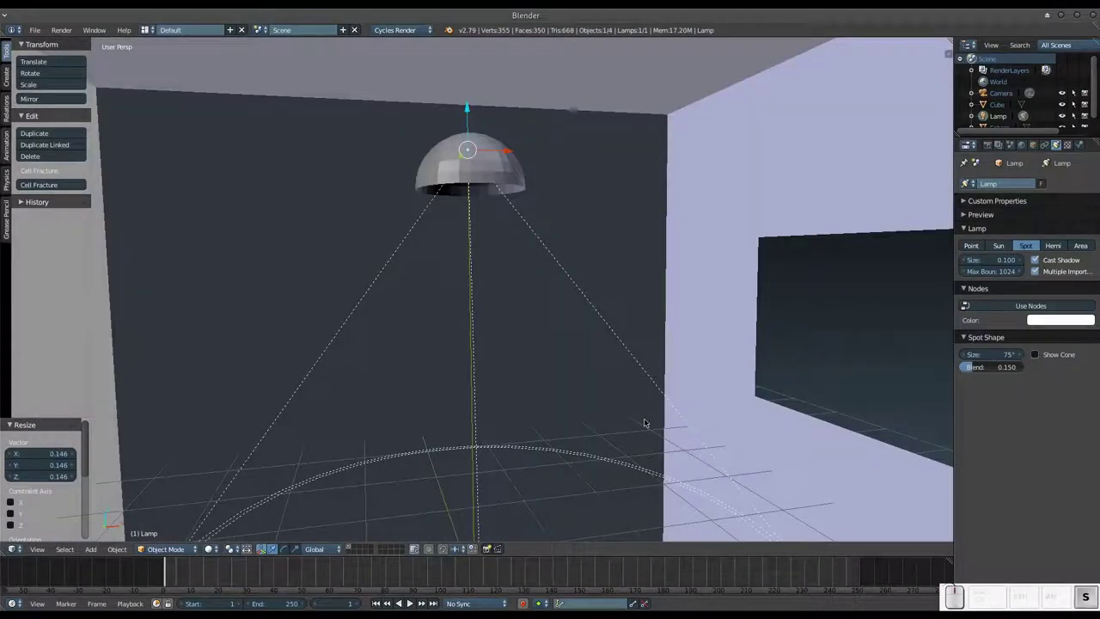
pyautogui.press('s')
pyautogui.hotkey('shift', 'z')
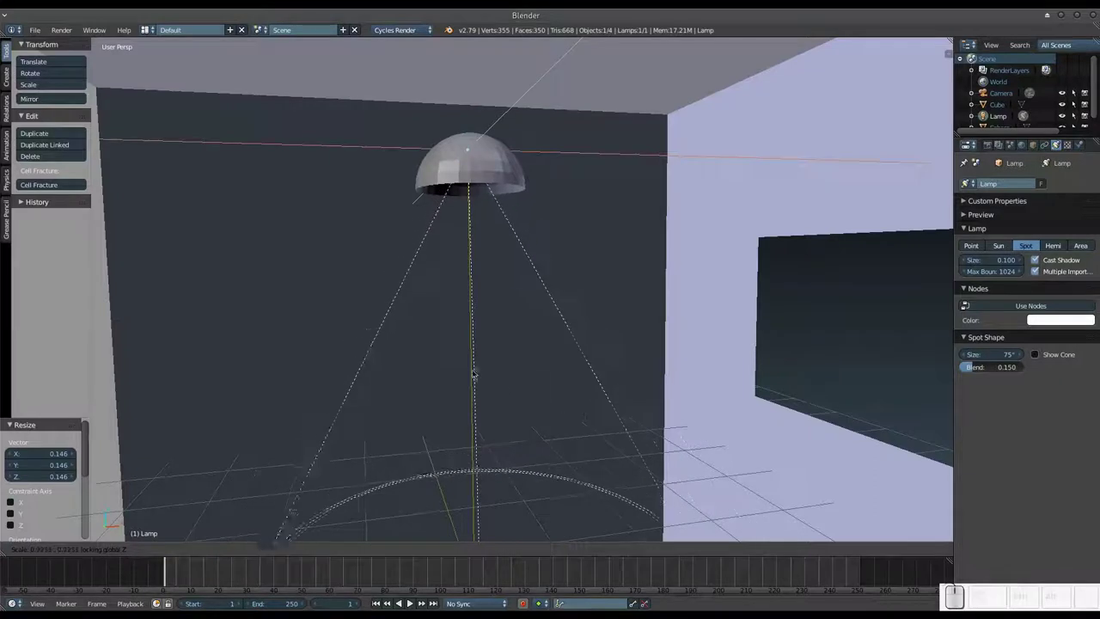
pyautogui.click(465, 263)
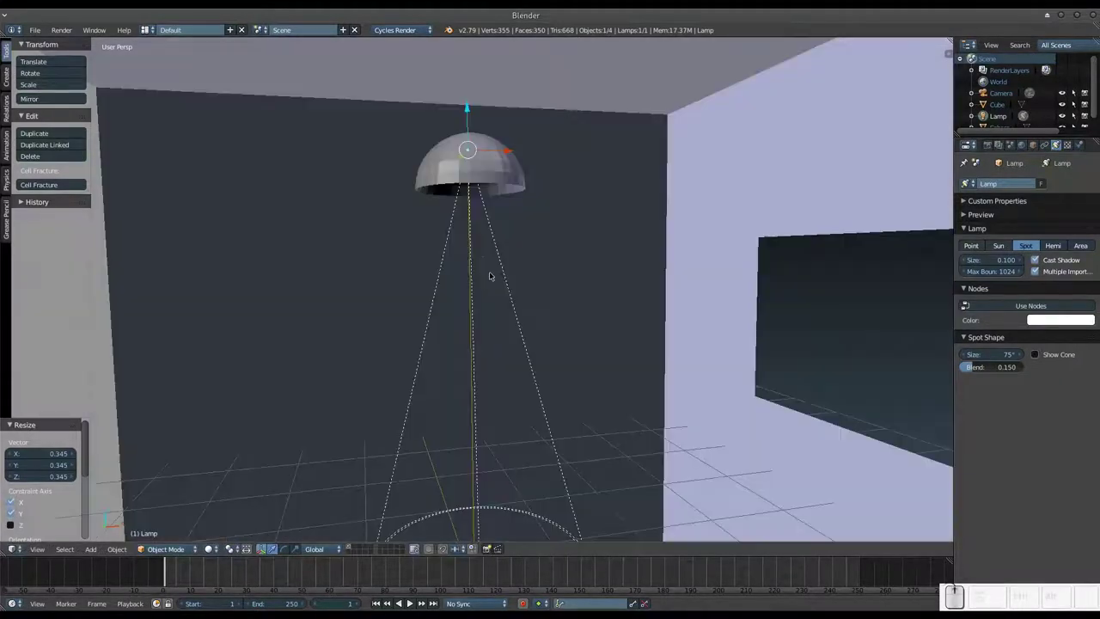
pyautogui.moveTo(520, 283)
pyautogui.mouseDown(button='middle')
pyautogui.moveTo(530, 211)
pyautogui.moveTo(525, 223)
pyautogui.moveTo(522, 186)
pyautogui.moveTo(537, 232)
pyautogui.moveTo(503, 320)
pyautogui.mouseUp(button='middle')
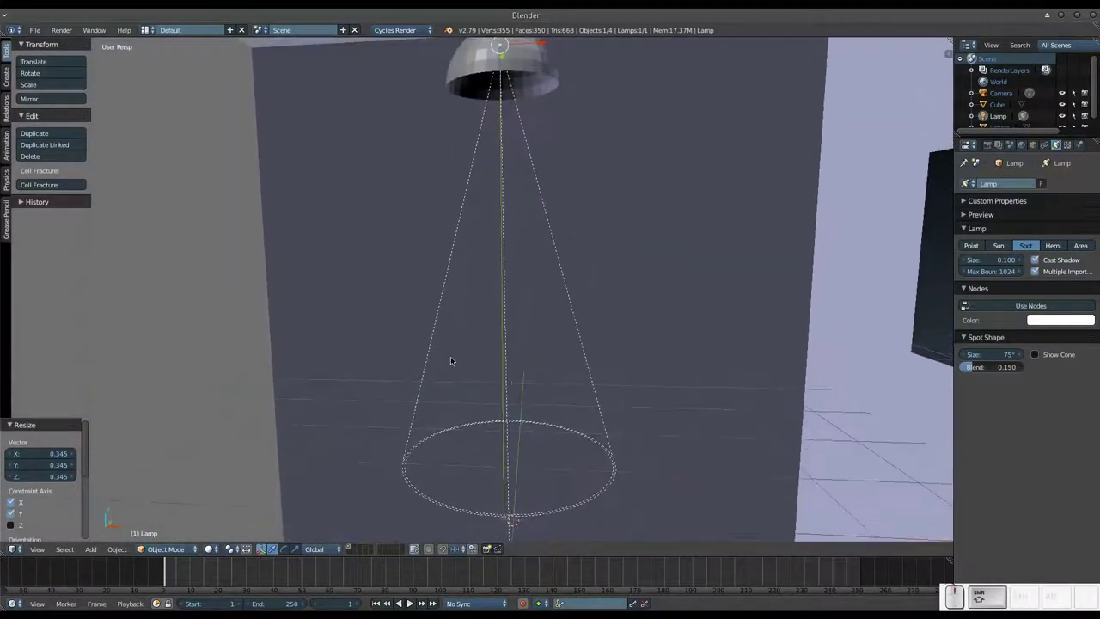
pyautogui.hotkey('shift', 'a')
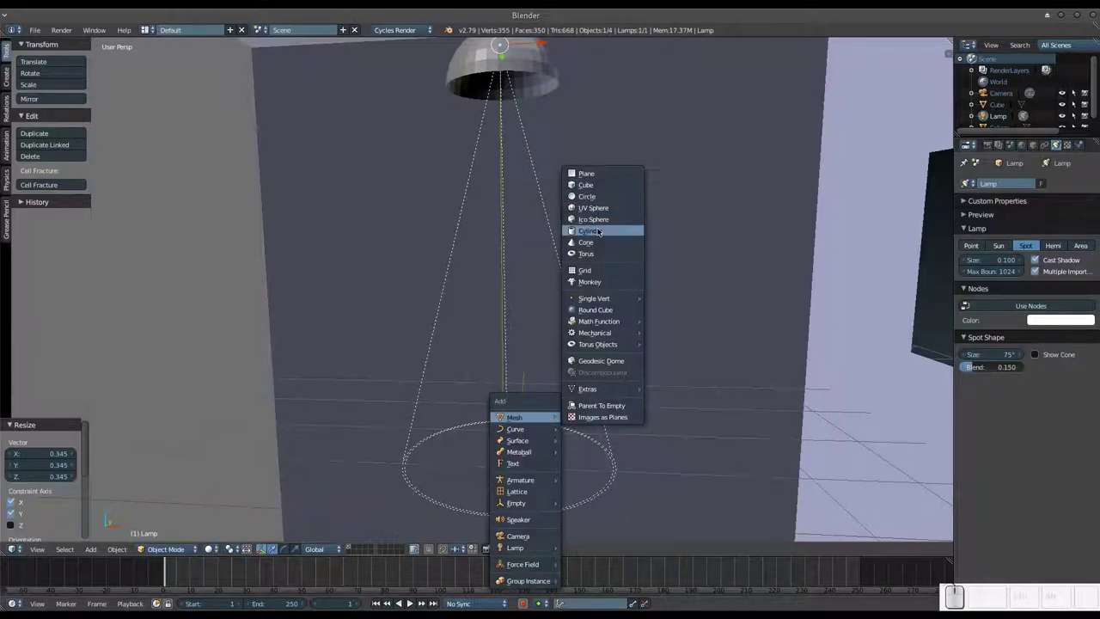
# Step: Add a Suzanne head, turn it 87.3° around Z, and raise it
pyautogui.click(598, 283)
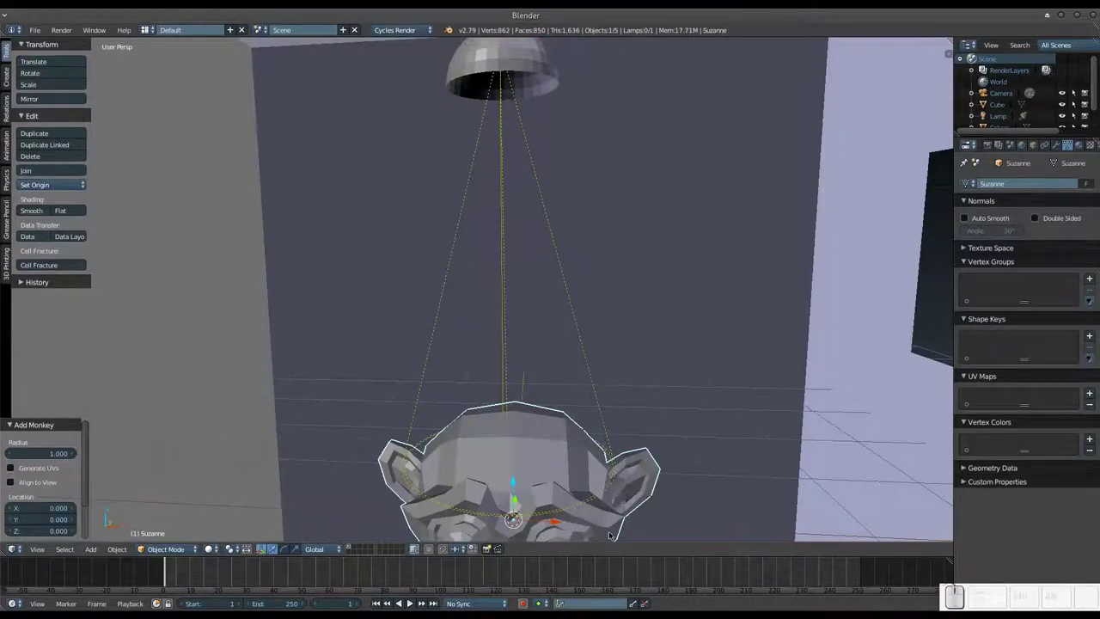
pyautogui.press('r')
pyautogui.press('z')
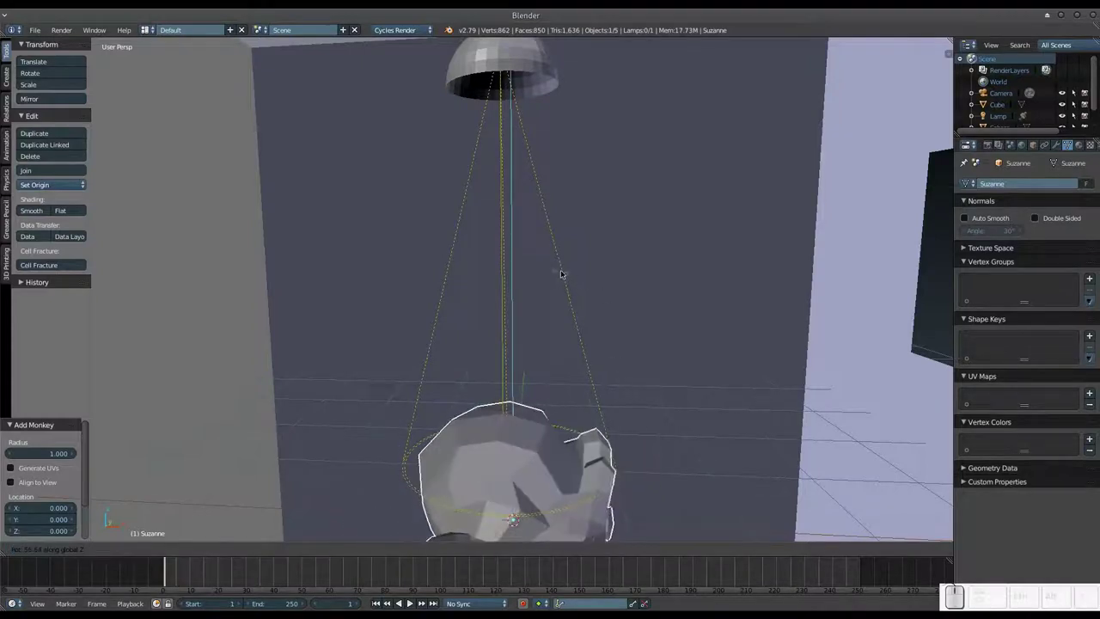
pyautogui.click(560, 274)
pyautogui.moveTo(515, 489); pyautogui.dragTo(515, 326)
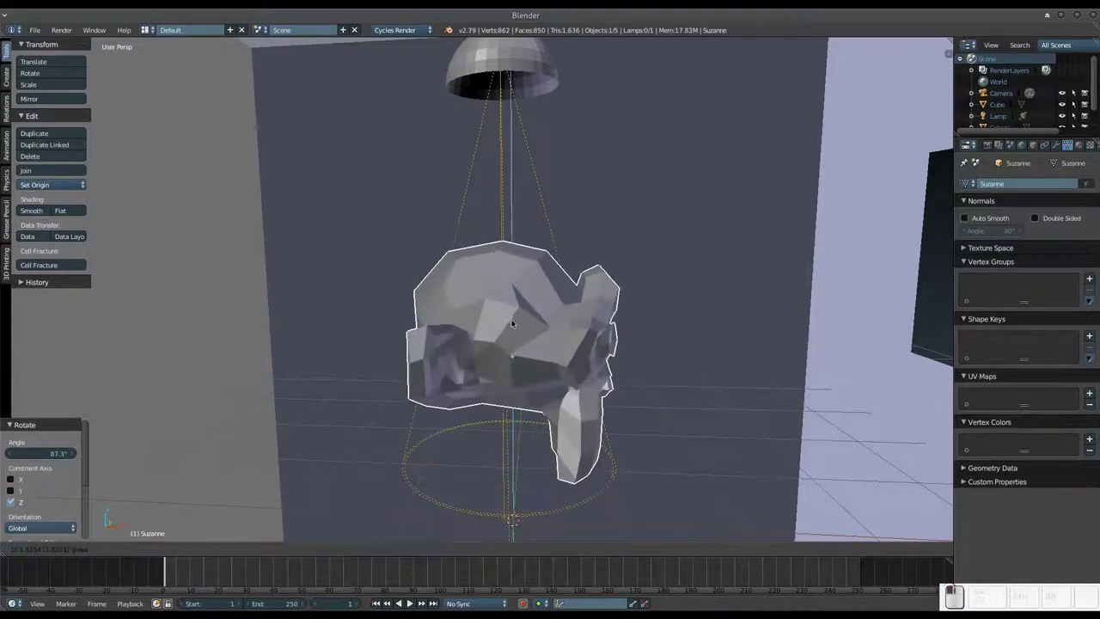
# Step: Tilt Suzanne -37.1° about Y and lower her slightly beneath the lamp
pyautogui.press('r')
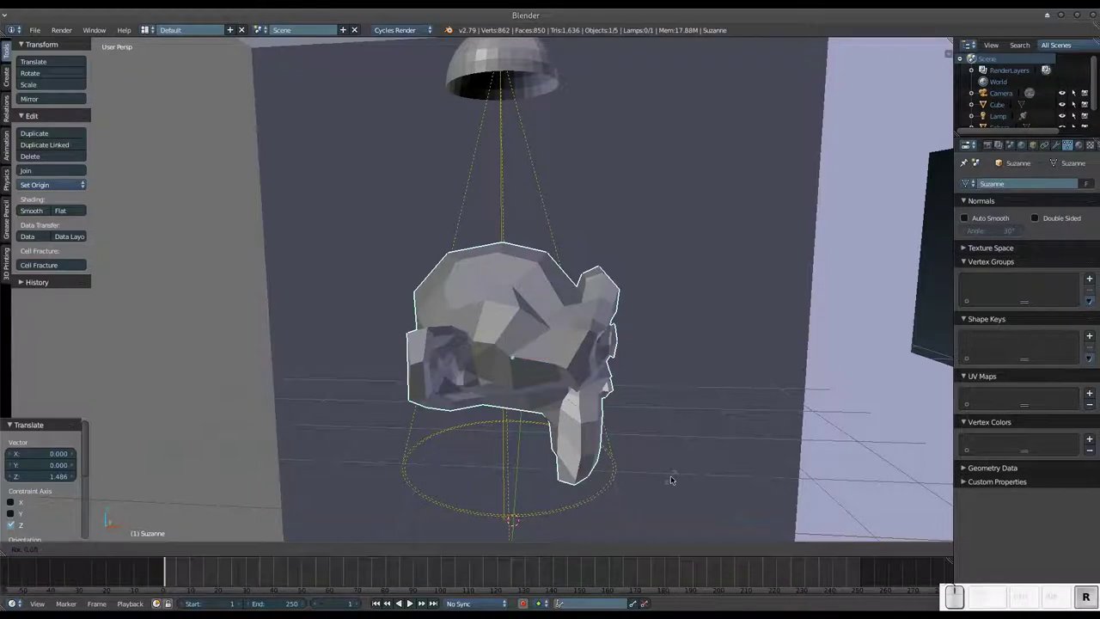
pyautogui.press('y')
pyautogui.click(656, 360)
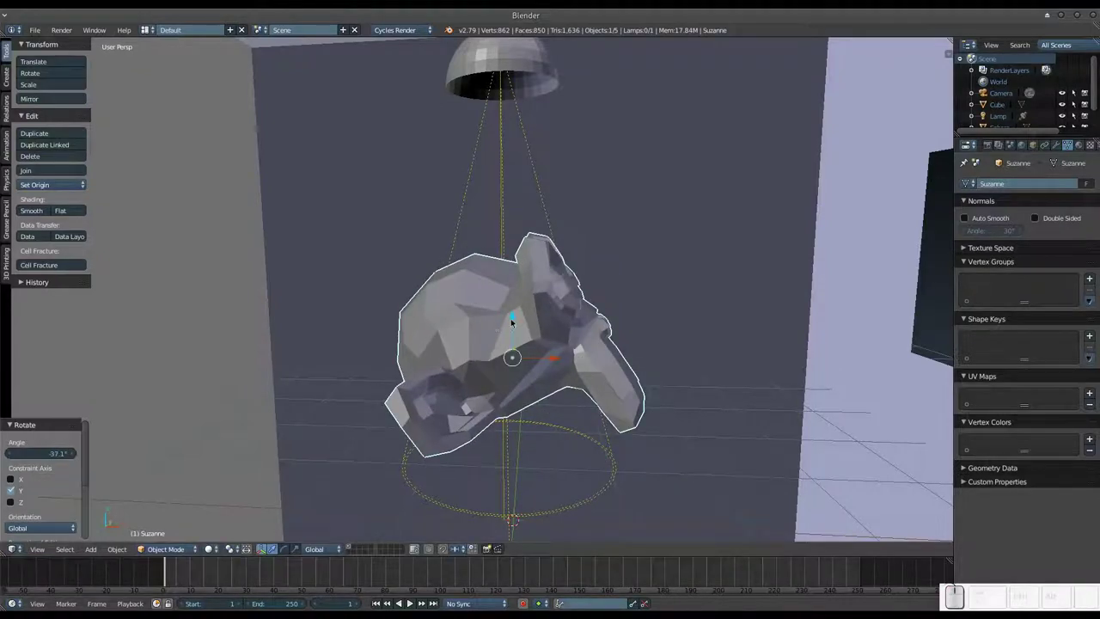
pyautogui.moveTo(510, 318); pyautogui.dragTo(508, 336)
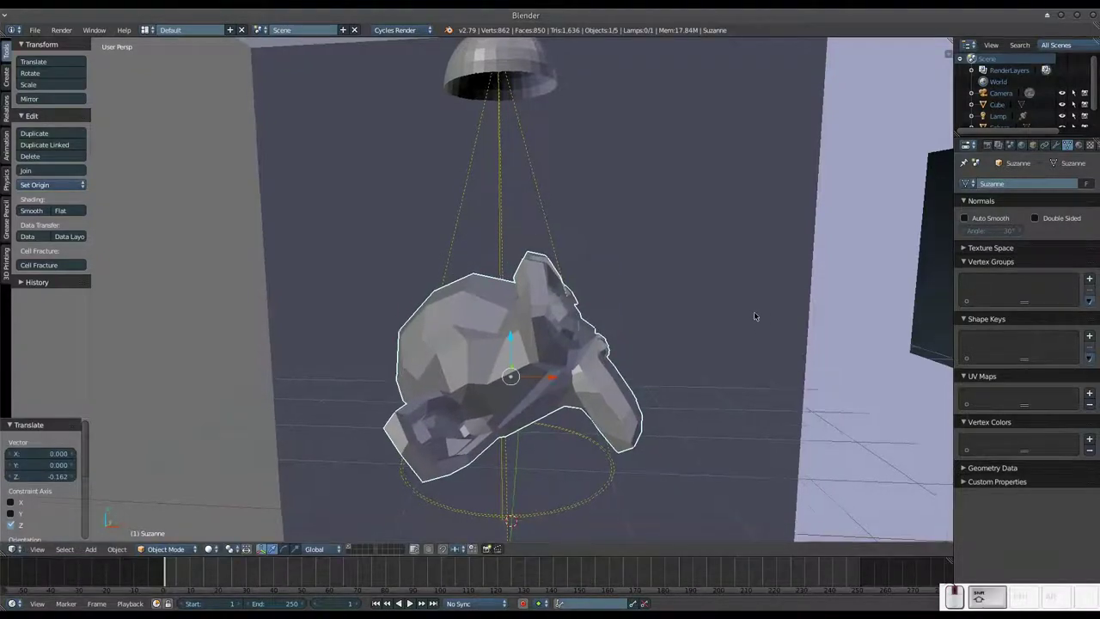
pyautogui.moveTo(944, 302); pyautogui.dragTo(724, 313, button='middle')
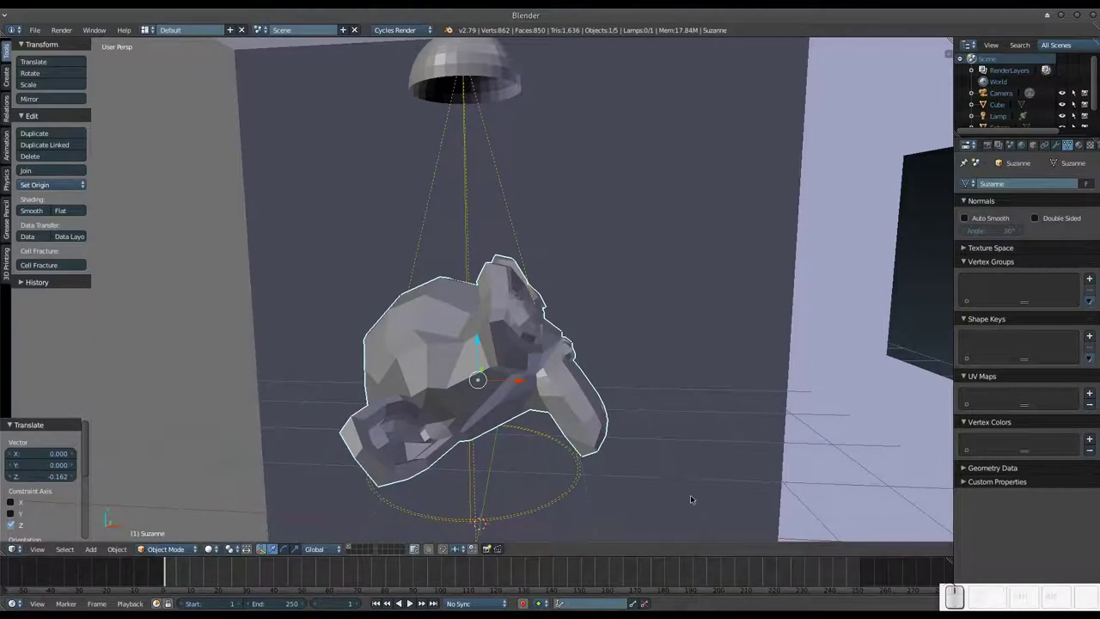
# Step: Switch to the Compositing screen layout
pyautogui.hotkey('ctrl', 'Left')
pyautogui.scroll(-2, 682, 464)
pyautogui.scroll(-2, 682, 463)
pyautogui.scroll(3, 682, 463)
# Step: Switch the node editor from Compositing to Shader nodes showing the World tree
pyautogui.moveTo(681, 464)
pyautogui.mouseDown(button='middle')
pyautogui.moveTo(688, 502)
pyautogui.moveTo(702, 507)
pyautogui.moveTo(717, 462)
pyautogui.mouseUp(button='middle')
pyautogui.scroll(-2, 701, 501)
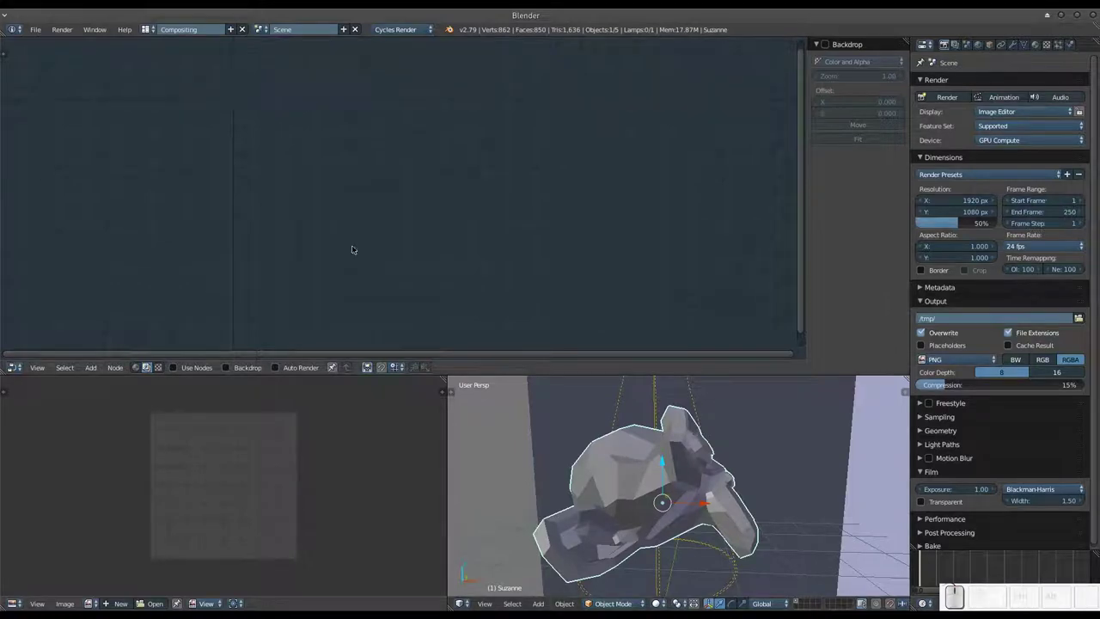
pyautogui.click(135, 369)
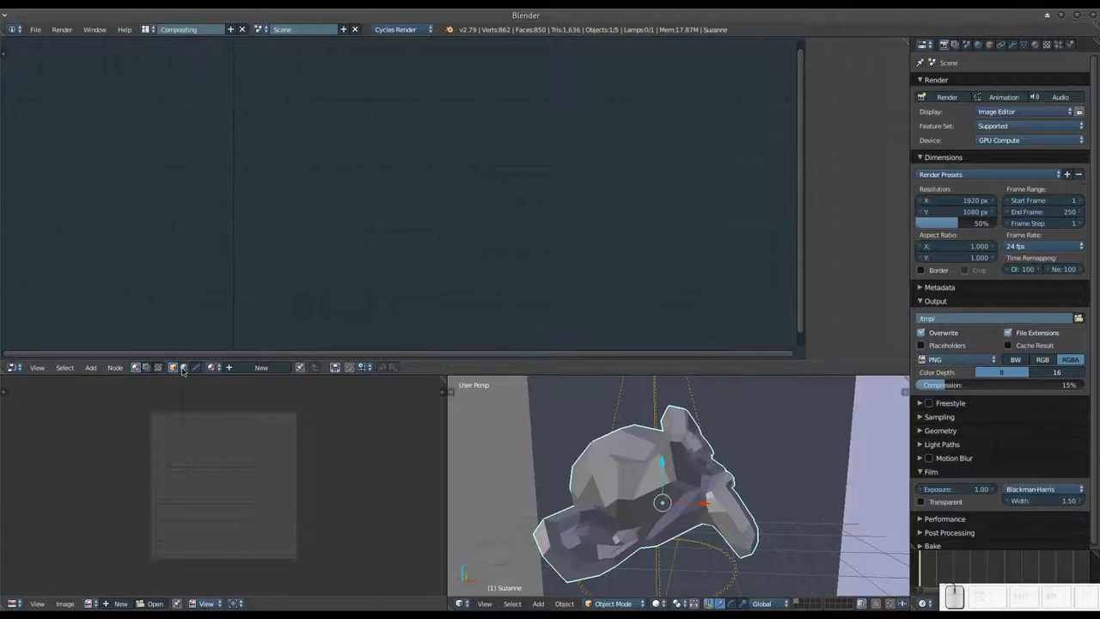
pyautogui.click(183, 368)
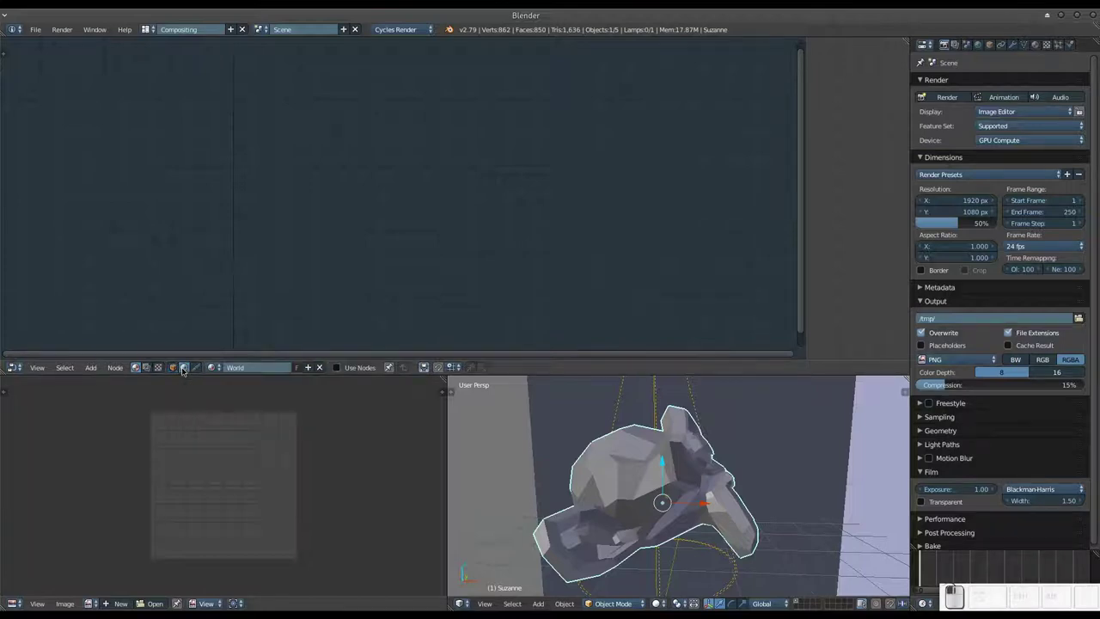
# Step: Enable World nodes and set the Background node colour to white
pyautogui.click(336, 368)
pyautogui.moveTo(315, 177); pyautogui.dragTo(319, 103)
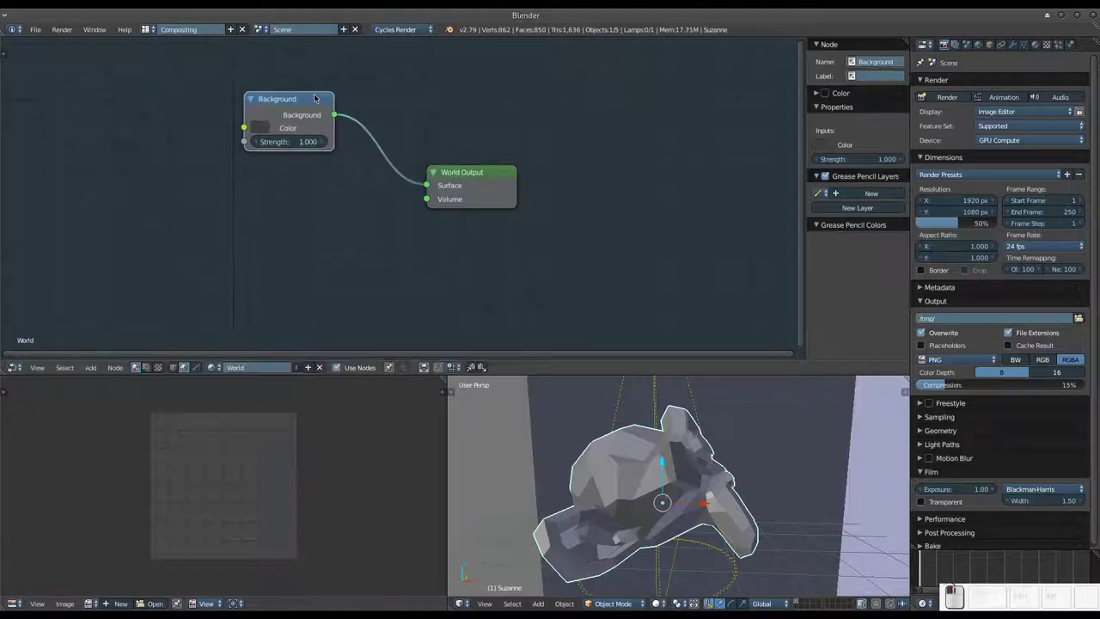
pyautogui.click(255, 127)
pyautogui.click(360, 148)
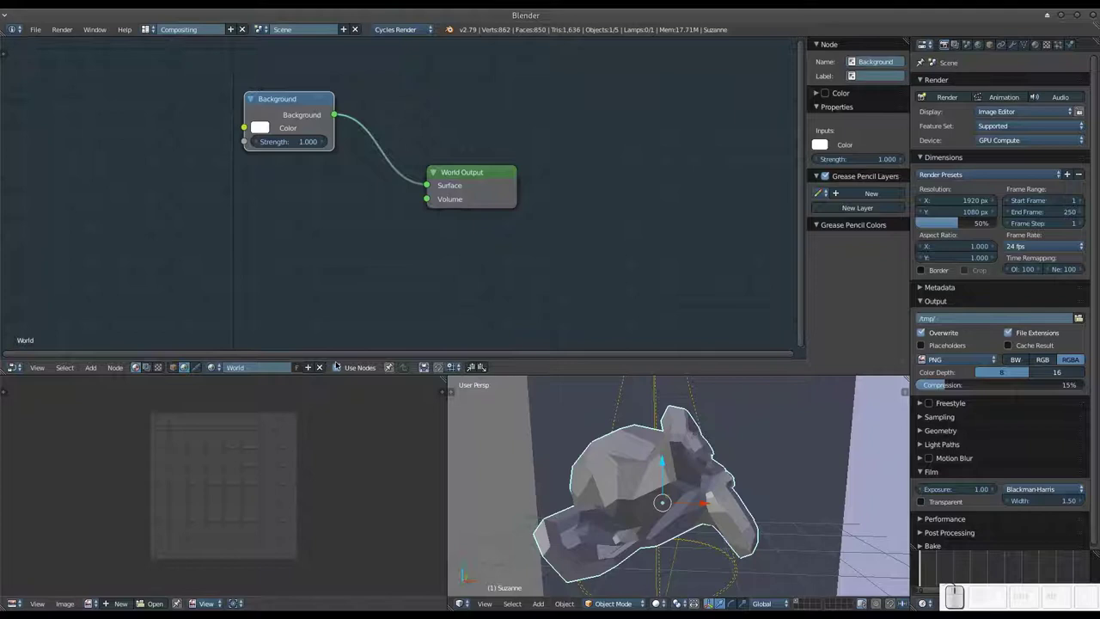
# Step: Add a Volume Absorption node with a Volume Scatter node placed above it
pyautogui.hotkey('shift', 'a')
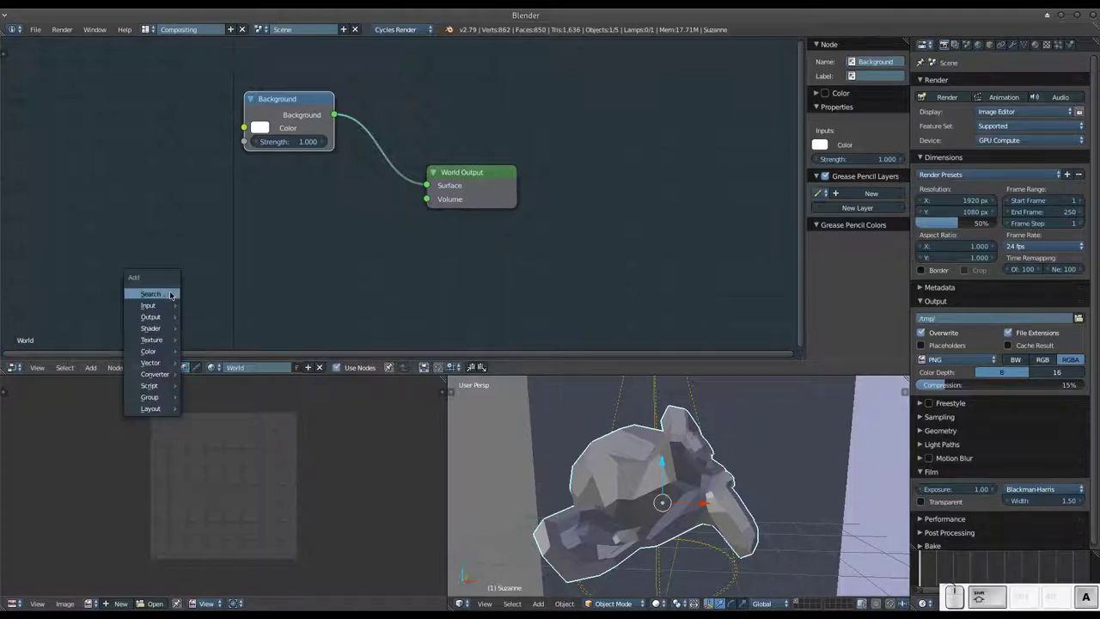
pyautogui.moveTo(151, 340)
pyautogui.click(225, 365)
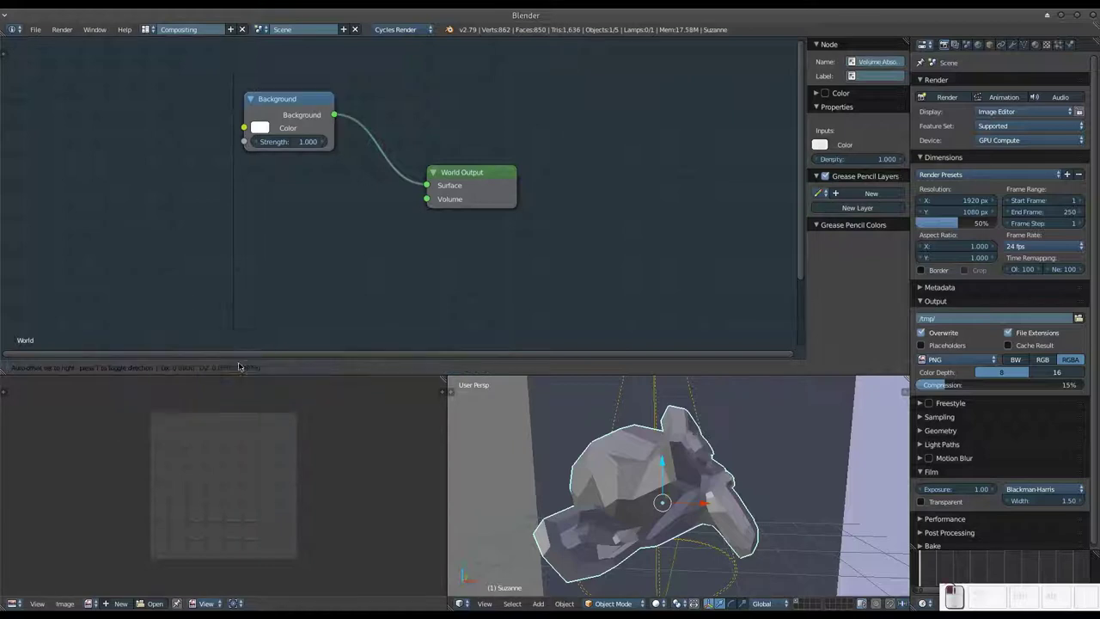
pyautogui.click(211, 269)
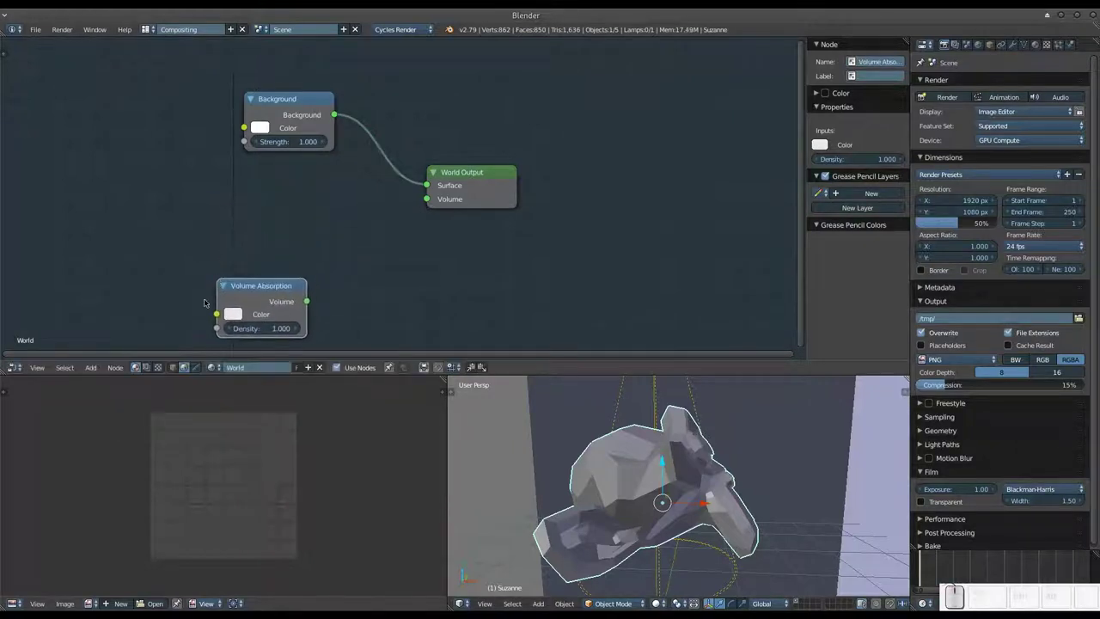
pyautogui.hotkey('shift', 'a')
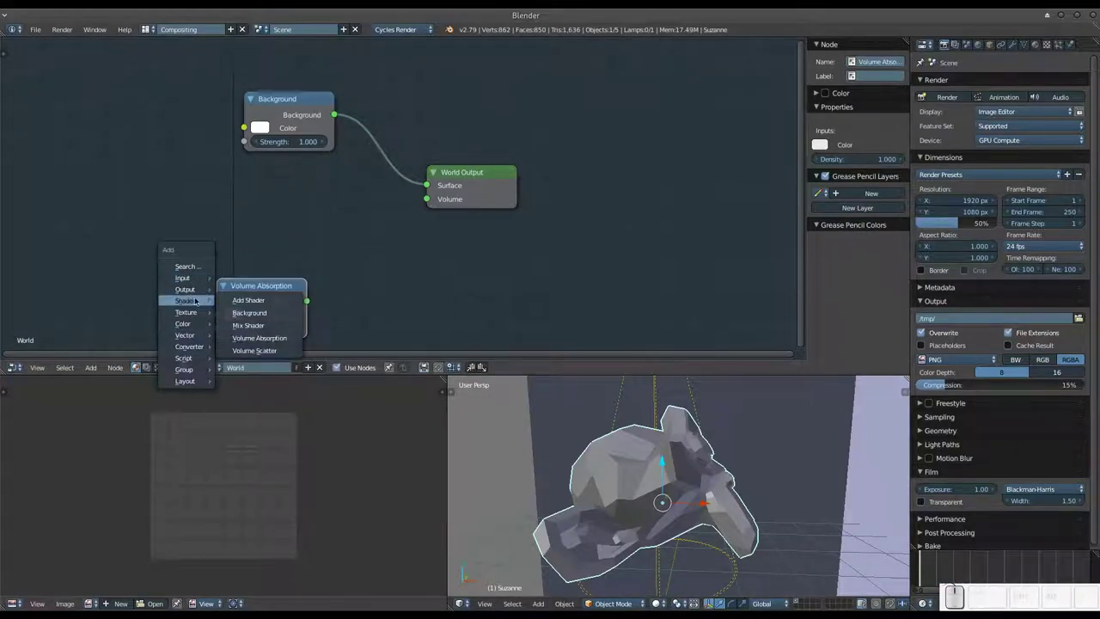
pyautogui.click(255, 349)
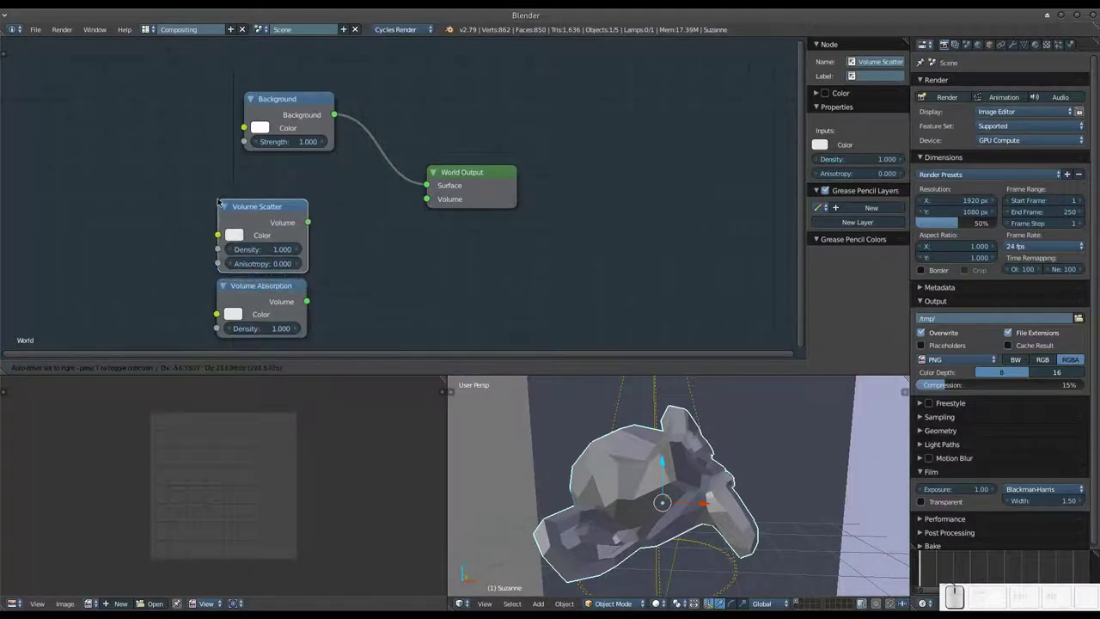
pyautogui.click(221, 194)
pyautogui.click(256, 285)
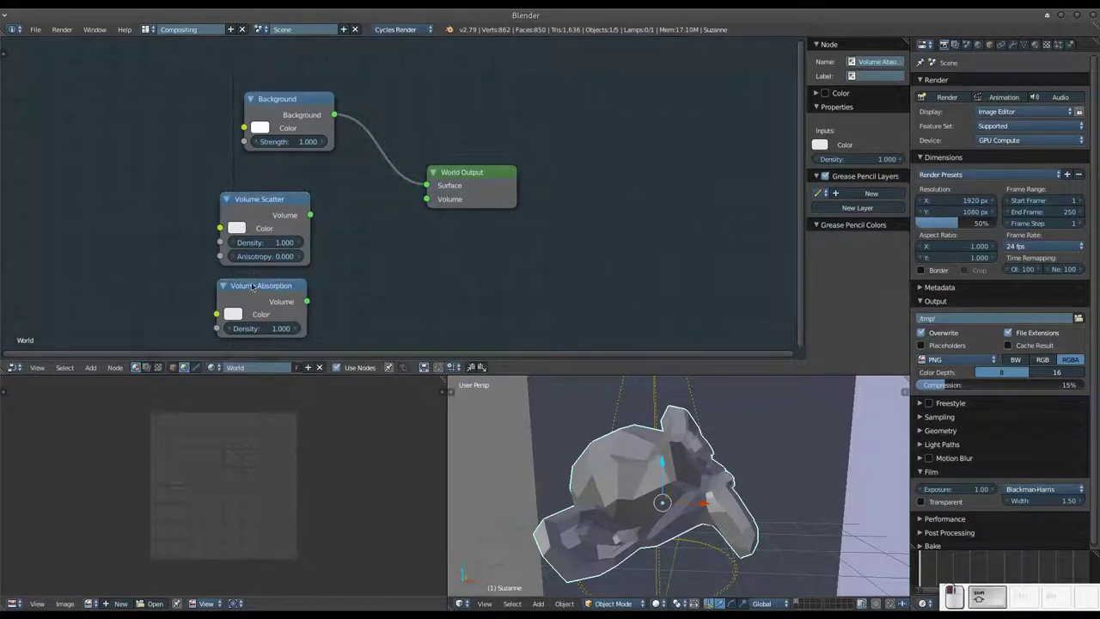
# Step: Add a Mix Shader fed by Volume Scatter and Volume Absorption in its two shader inputs
pyautogui.hotkey('shift', 'a')
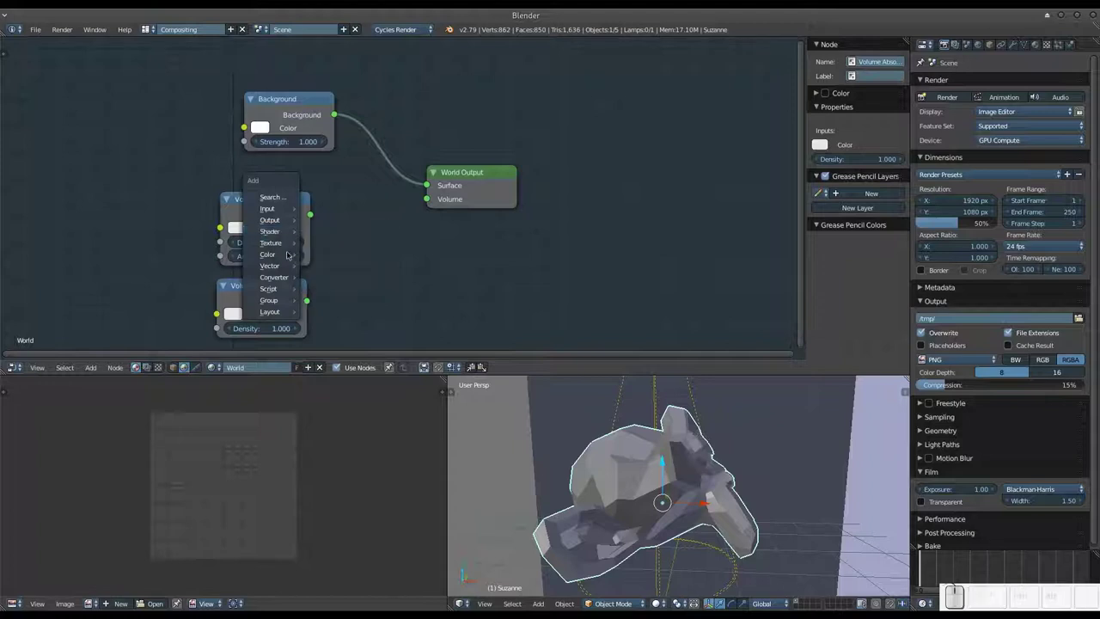
pyautogui.moveTo(269, 232)
pyautogui.click(332, 260)
pyautogui.click(328, 197)
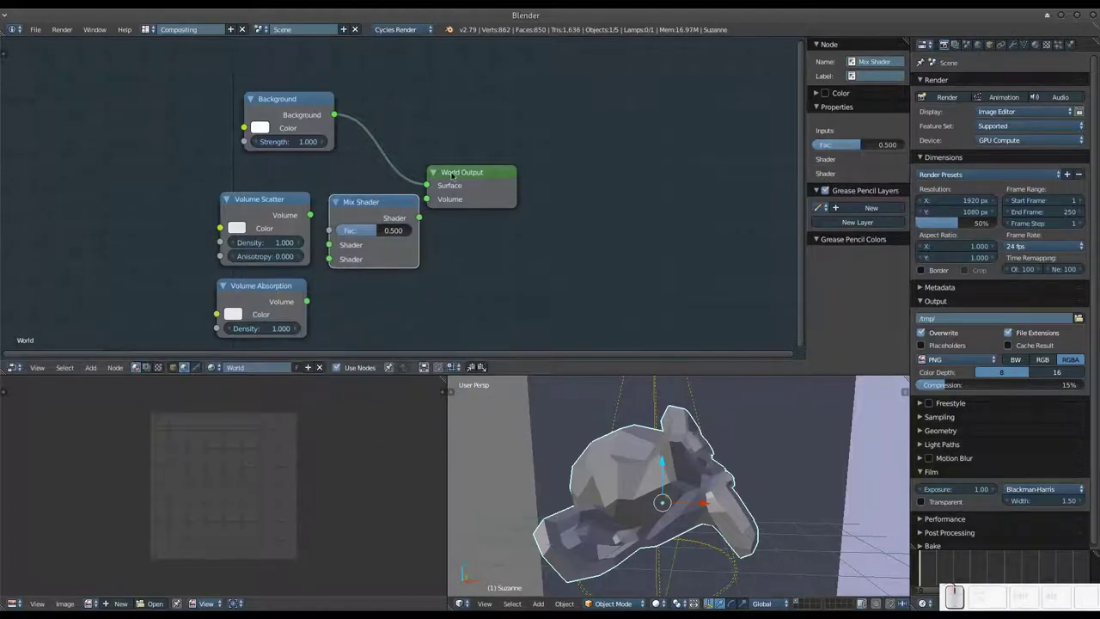
pyautogui.moveTo(454, 175); pyautogui.dragTo(659, 158)
pyautogui.moveTo(385, 206); pyautogui.dragTo(455, 203)
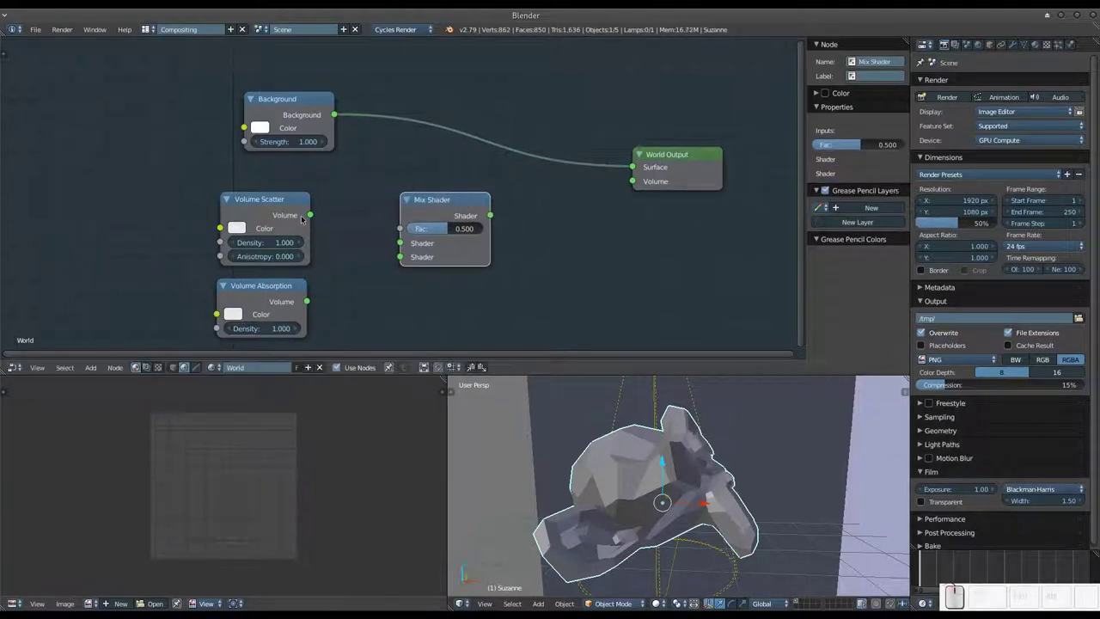
pyautogui.moveTo(308, 215); pyautogui.dragTo(386, 257)
pyautogui.moveTo(307, 301); pyautogui.dragTo(402, 257)
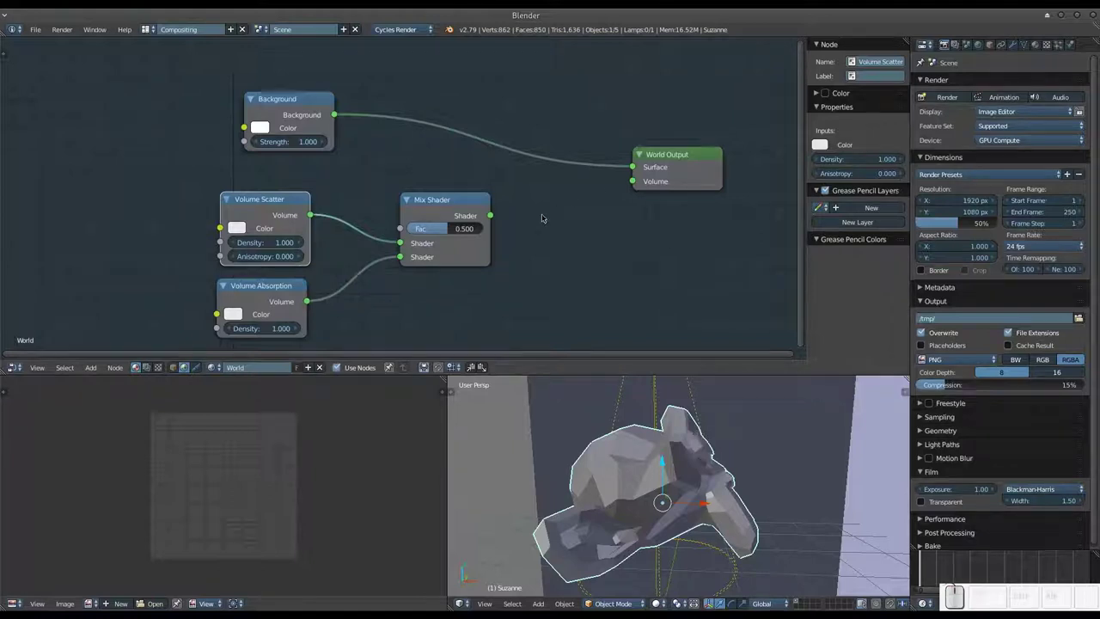
pyautogui.moveTo(490, 216)
pyautogui.mouseDown()
pyautogui.moveTo(582, 204)
pyautogui.moveTo(640, 414)
pyautogui.mouseUp()
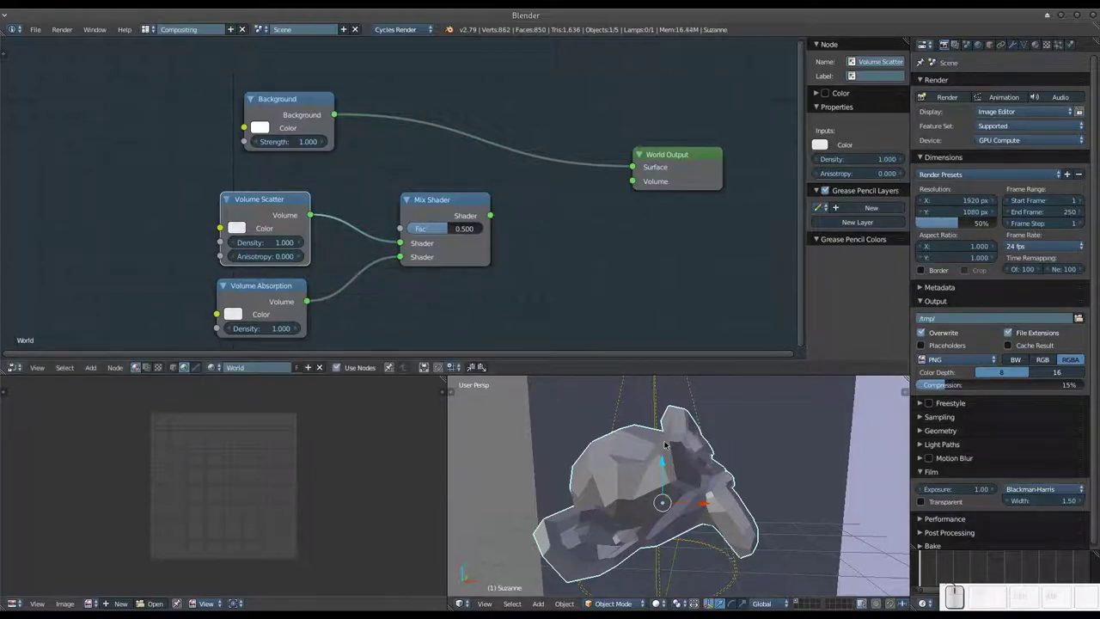
# Step: Preview in Rendered shading and link the Mix Shader output to World Output's Volume input
pyautogui.hotkey('shift', 'z')
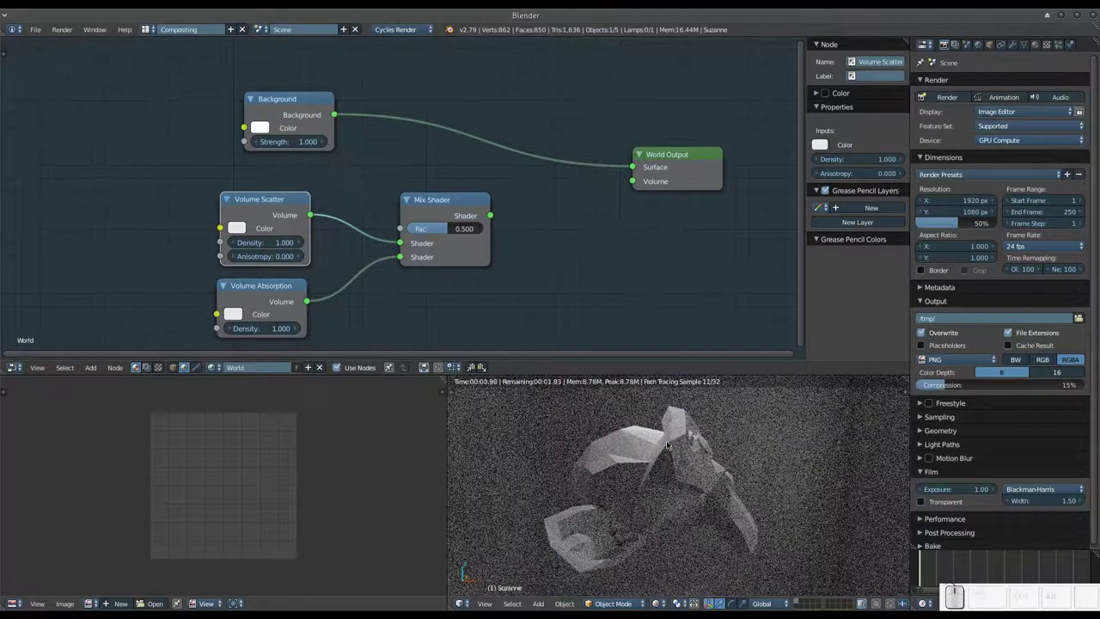
pyautogui.moveTo(703, 467)
pyautogui.mouseDown(button='middle')
pyautogui.moveTo(684, 459)
pyautogui.moveTo(718, 474)
pyautogui.mouseUp(button='middle')
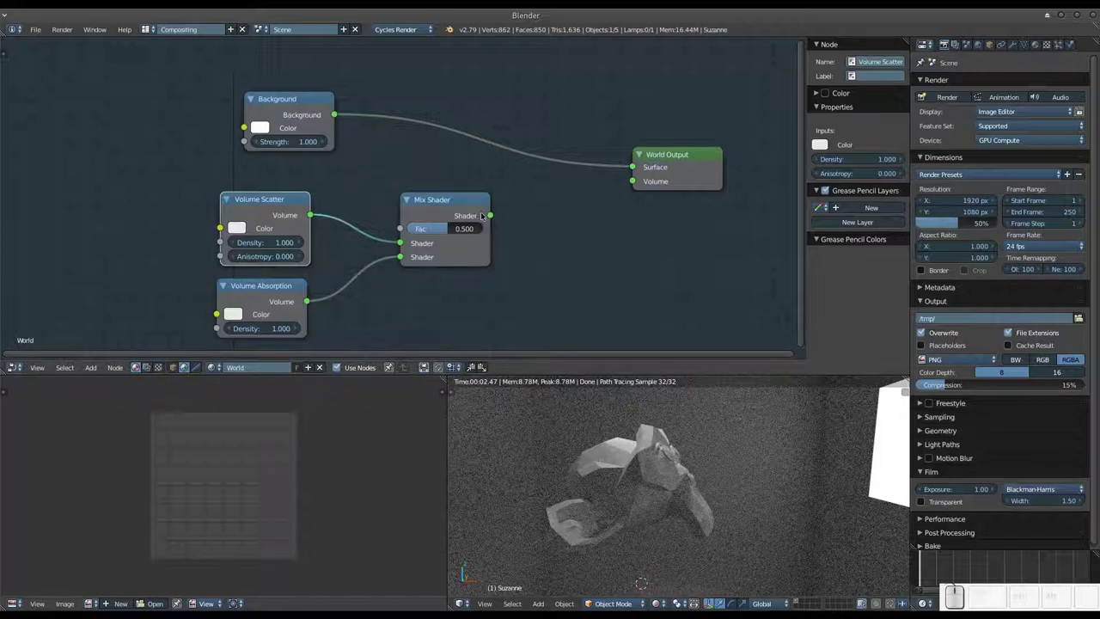
pyautogui.moveTo(491, 219); pyautogui.dragTo(634, 185)
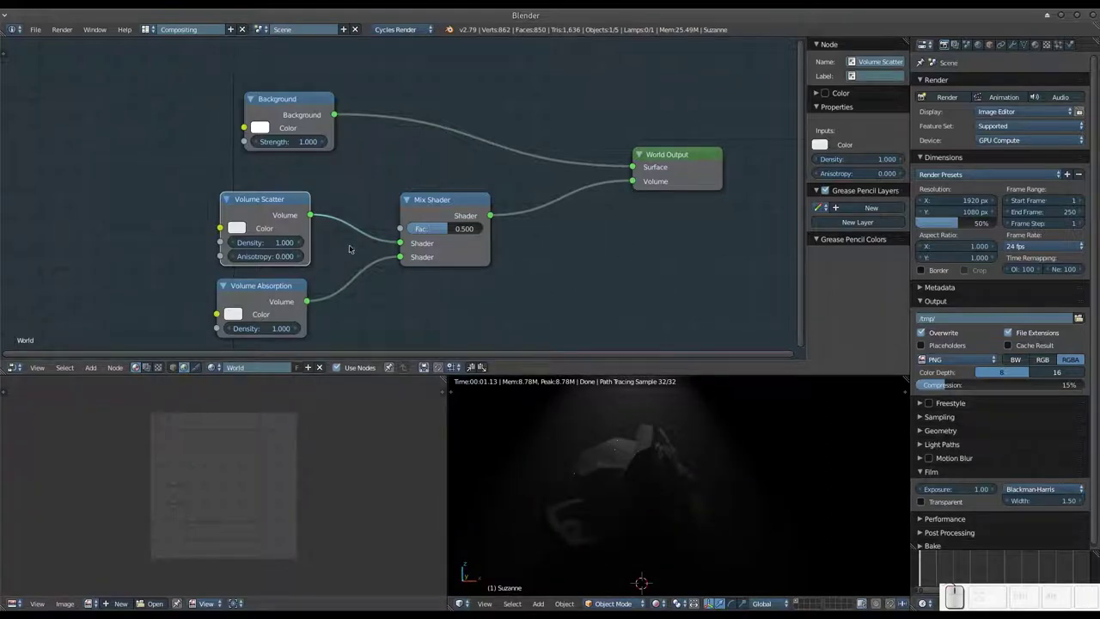
# Step: Set Volume Scatter density to 0.02 and Volume Absorption density to 0.7
pyautogui.click(281, 244)
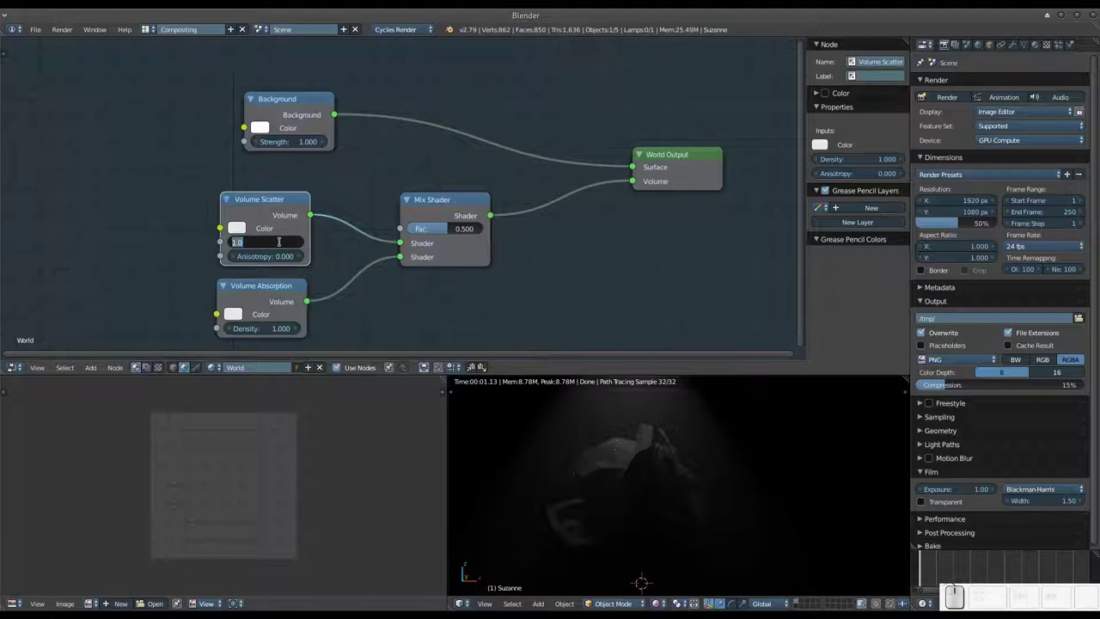
pyautogui.write('0.02')
pyautogui.press('Return')
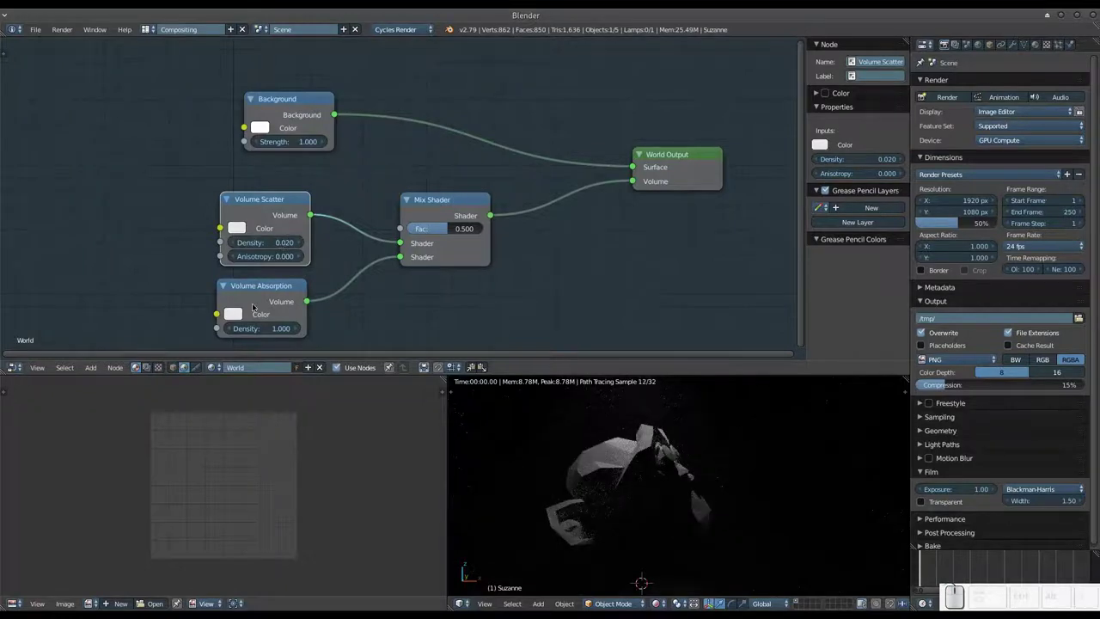
pyautogui.click(246, 329)
pyautogui.press('BackSpace')
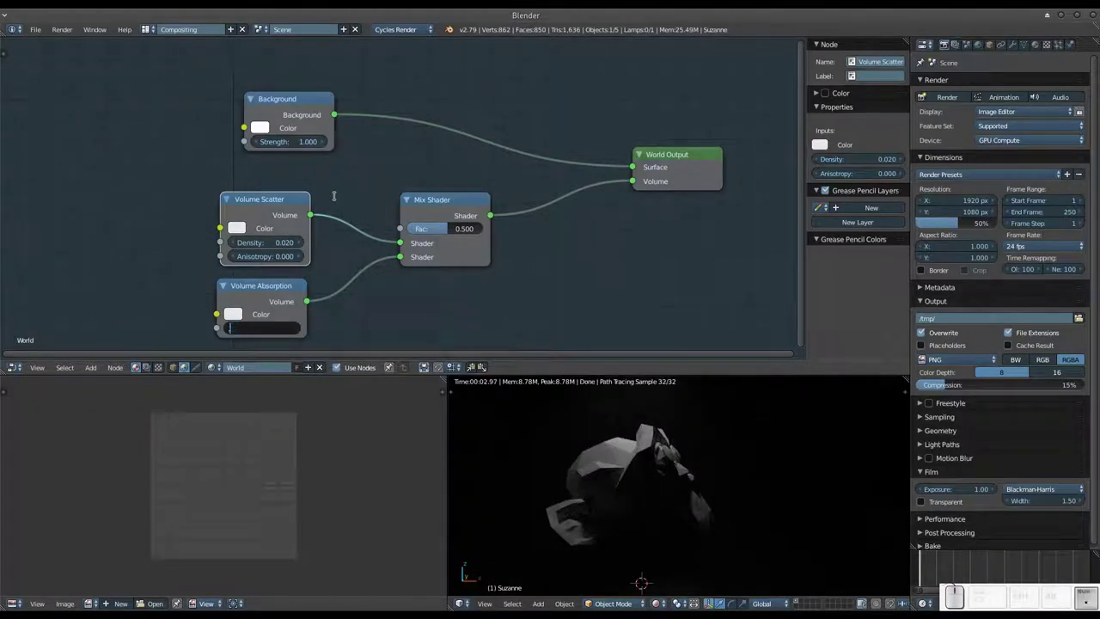
pyautogui.write('0.7')
pyautogui.press('Return')
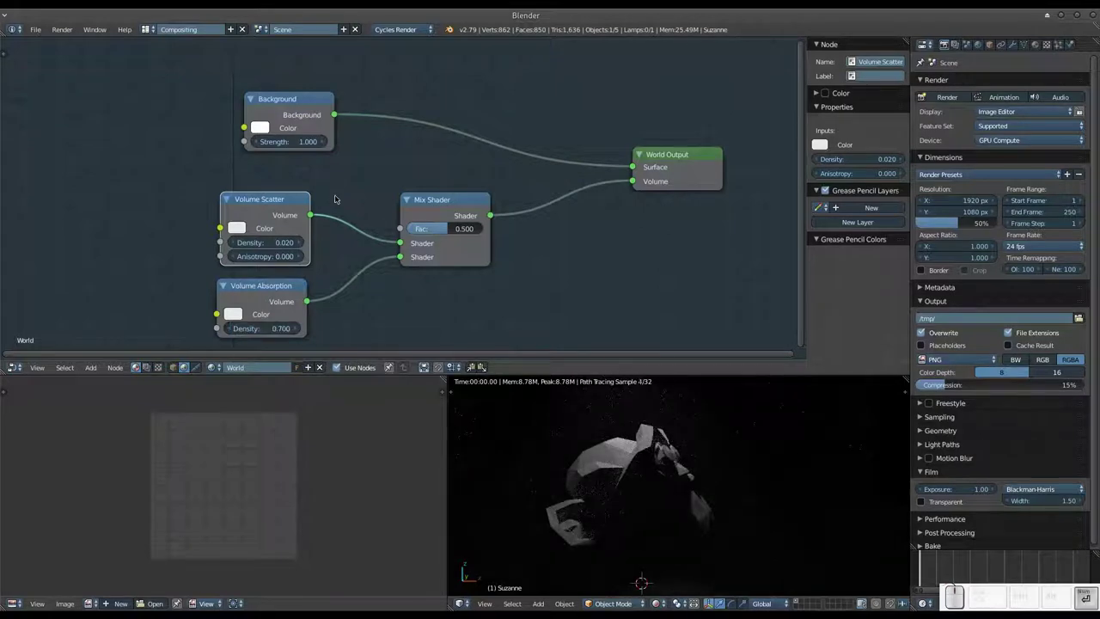
# Step: Raise Volume Scatter anisotropy to 0.2 and its density to 1
pyautogui.click(299, 257)
pyautogui.click(299, 257)
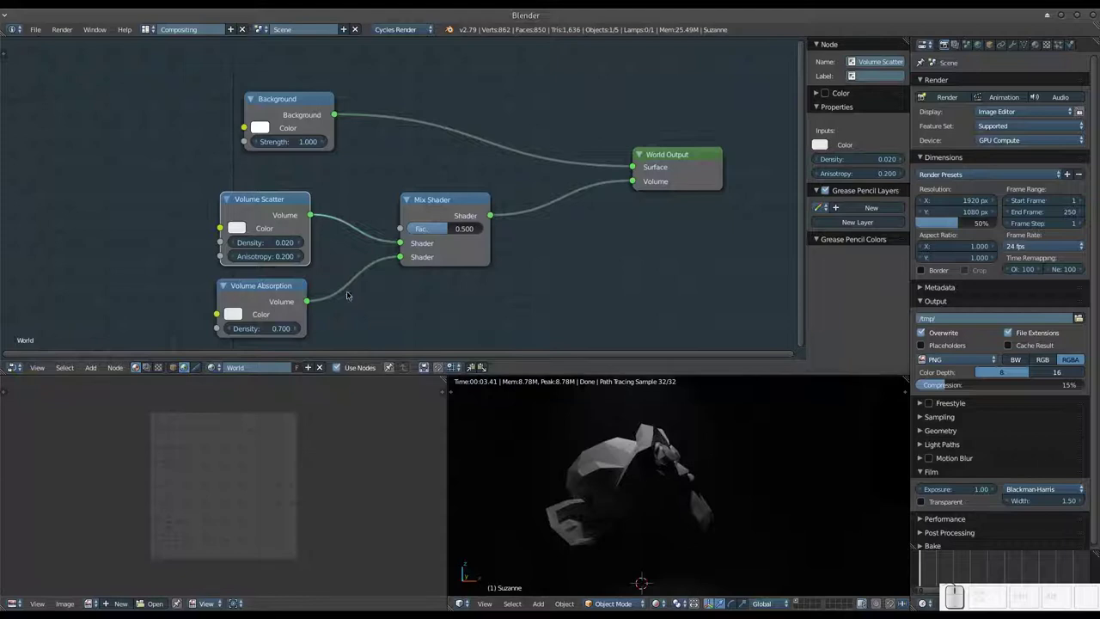
pyautogui.click(255, 241)
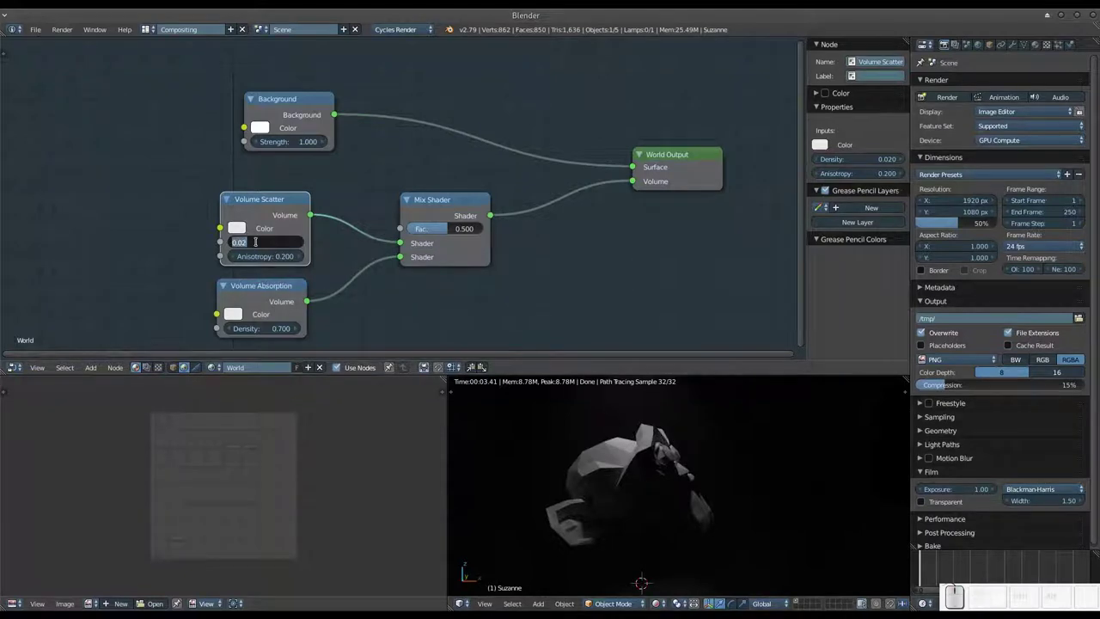
pyautogui.write('1')
pyautogui.press('Return')
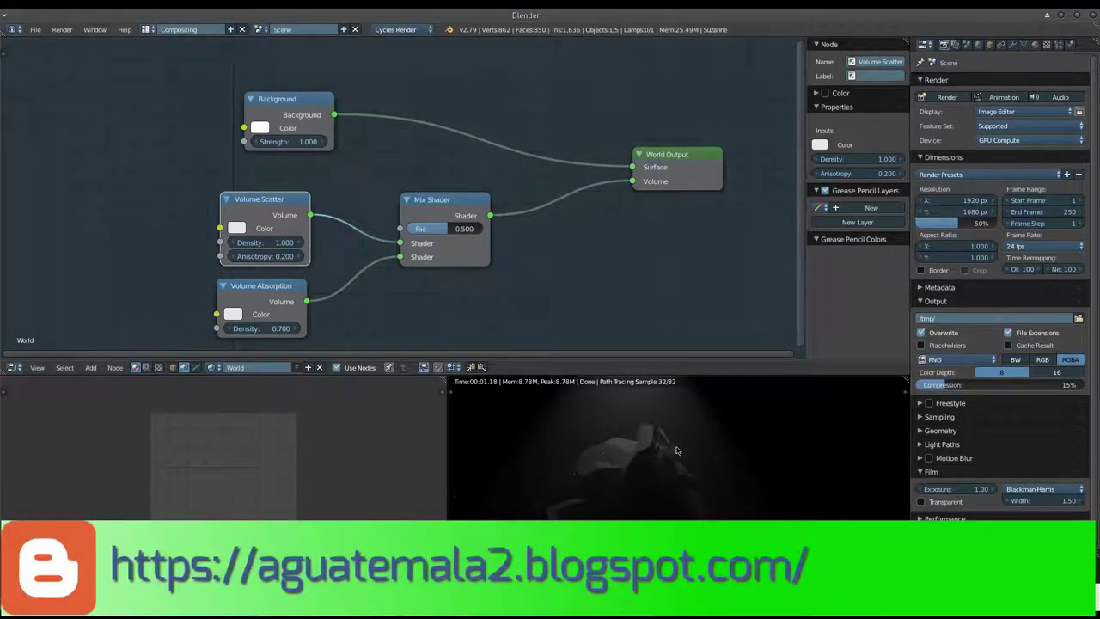
# Step: Drag Volume Absorption density down to 0.1 and frame the spotlight beam above Suzanne
pyautogui.moveTo(258, 328); pyautogui.dragTo(215, 329)
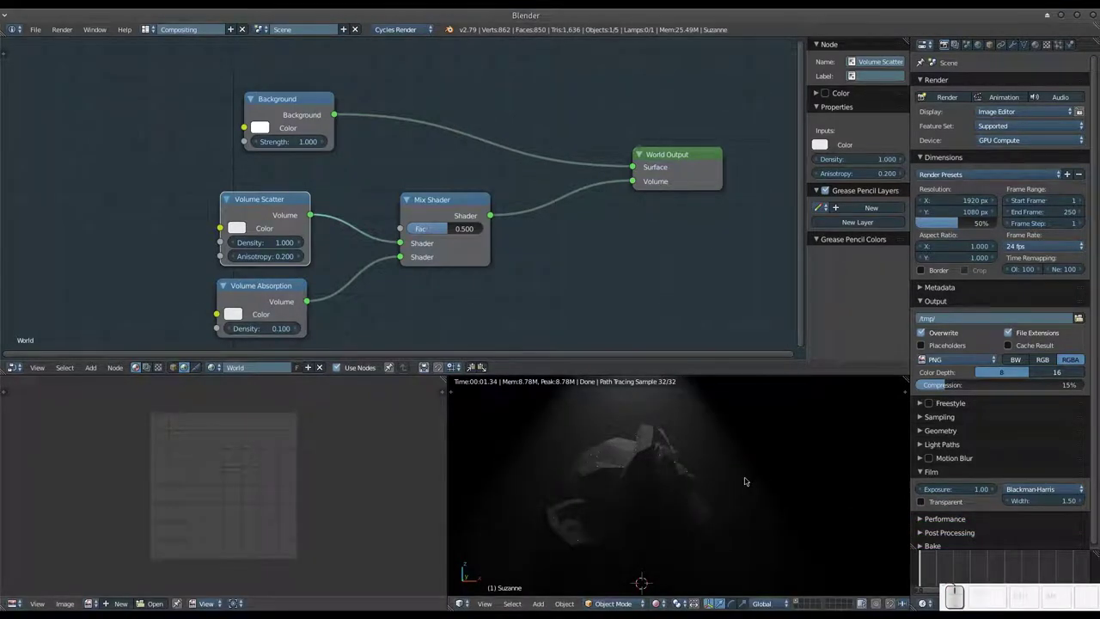
pyautogui.scroll(-3, 746, 481)
pyautogui.scroll(-3, 743, 472)
pyautogui.scroll(3, 738, 476)
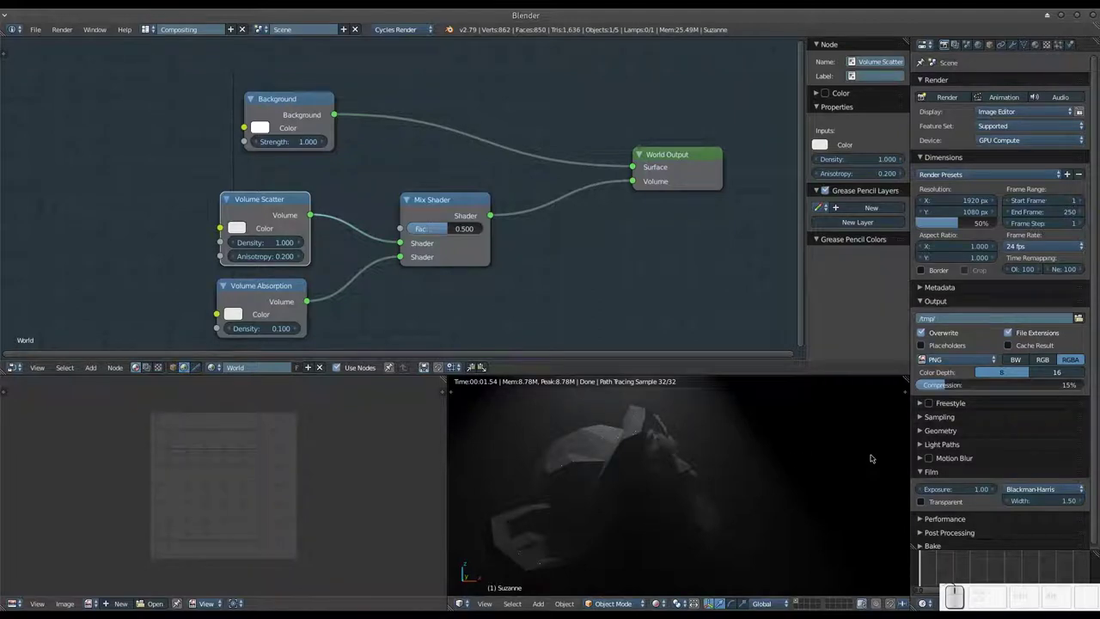
pyautogui.click(663, 521)
pyautogui.scroll(2, 791, 487)
pyautogui.keyDown('shift'); pyautogui.moveTo(771, 488); pyautogui.dragTo(759, 533, button='middle'); pyautogui.keyUp('shift')
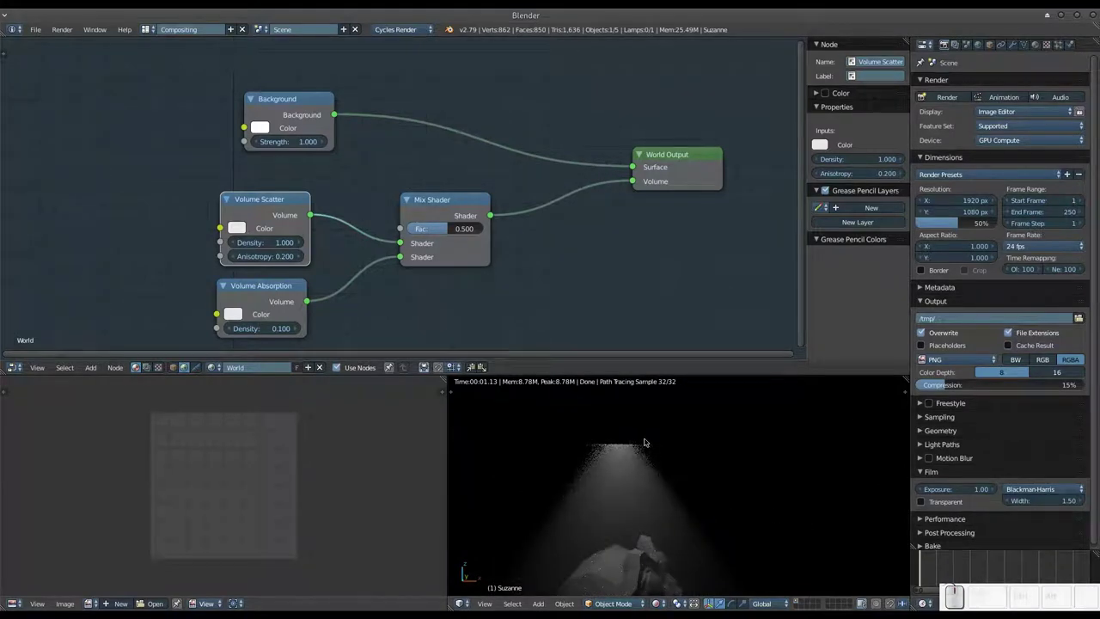
# Step: Add a Sun lamp, raise it along Z, then shift it sideways along X in solid view
pyautogui.hotkey('shift', 'a')
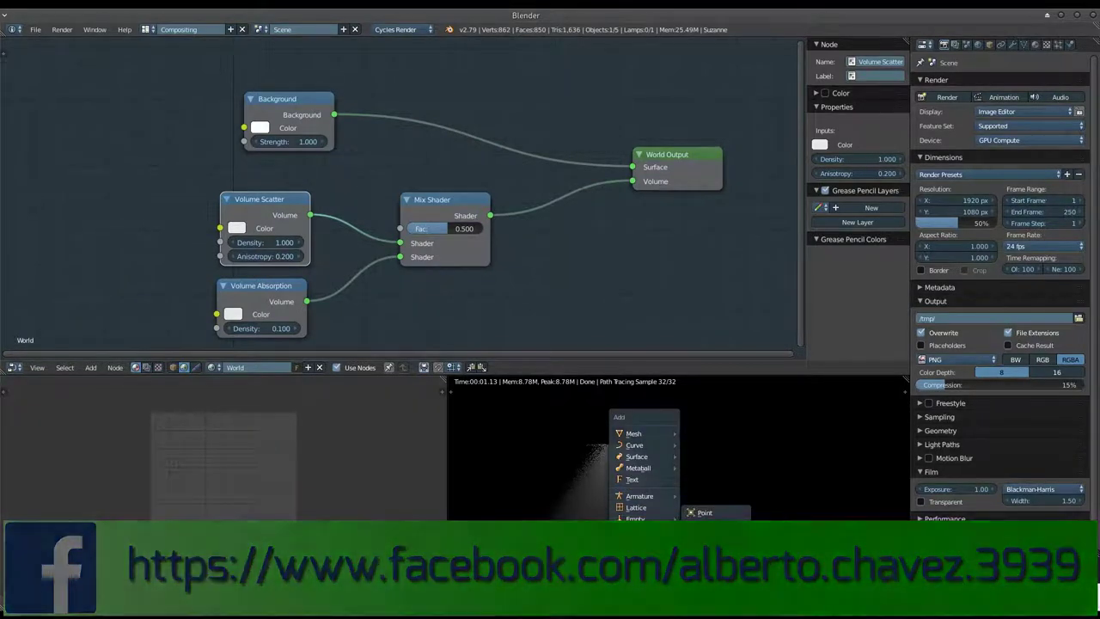
pyautogui.click(718, 526)
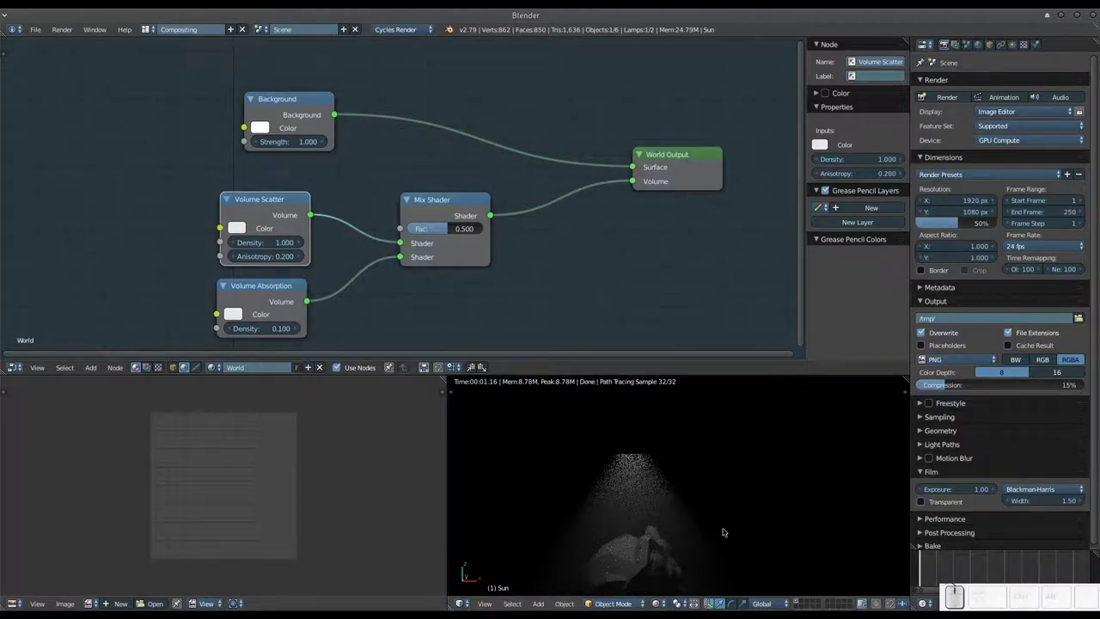
pyautogui.press('g')
pyautogui.press('z')
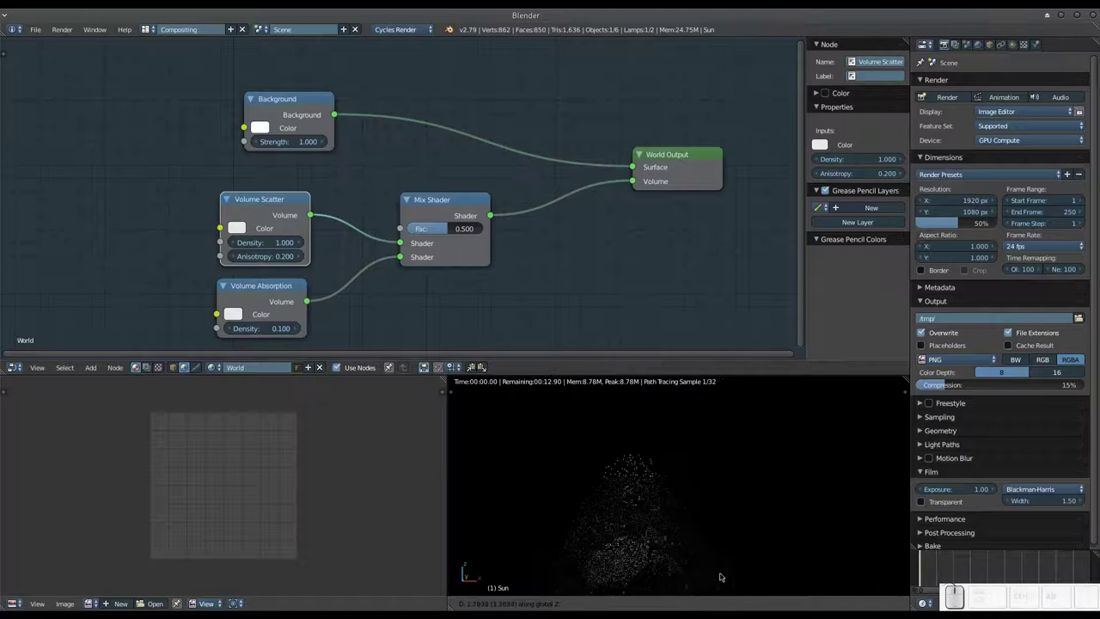
pyautogui.click(773, 514)
pyautogui.hotkey('shift', 'z')
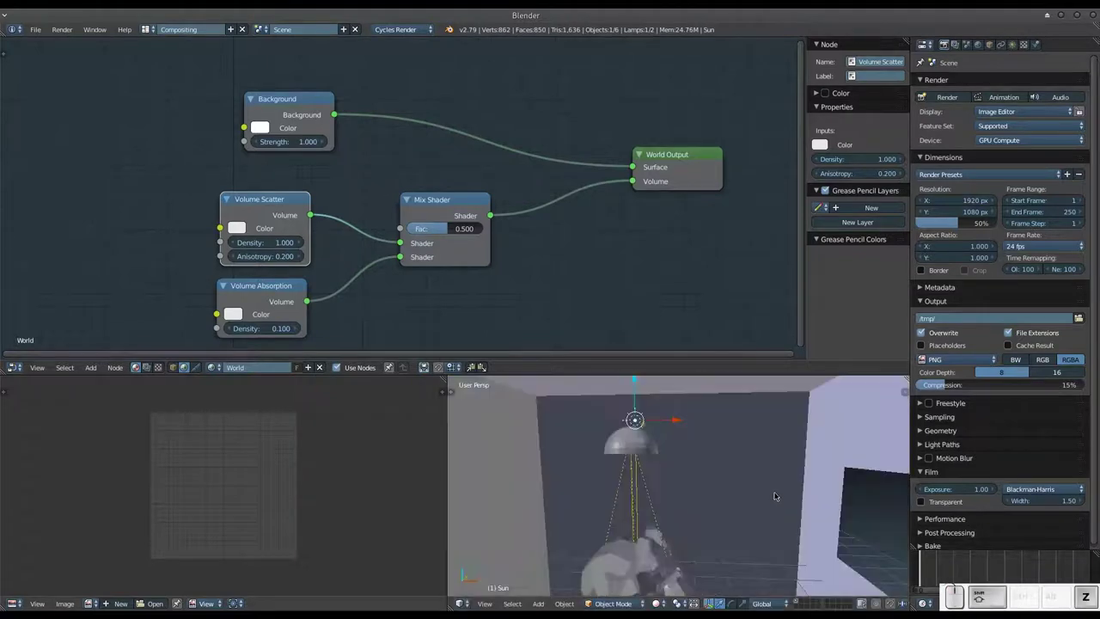
pyautogui.moveTo(664, 420); pyautogui.dragTo(780, 429)
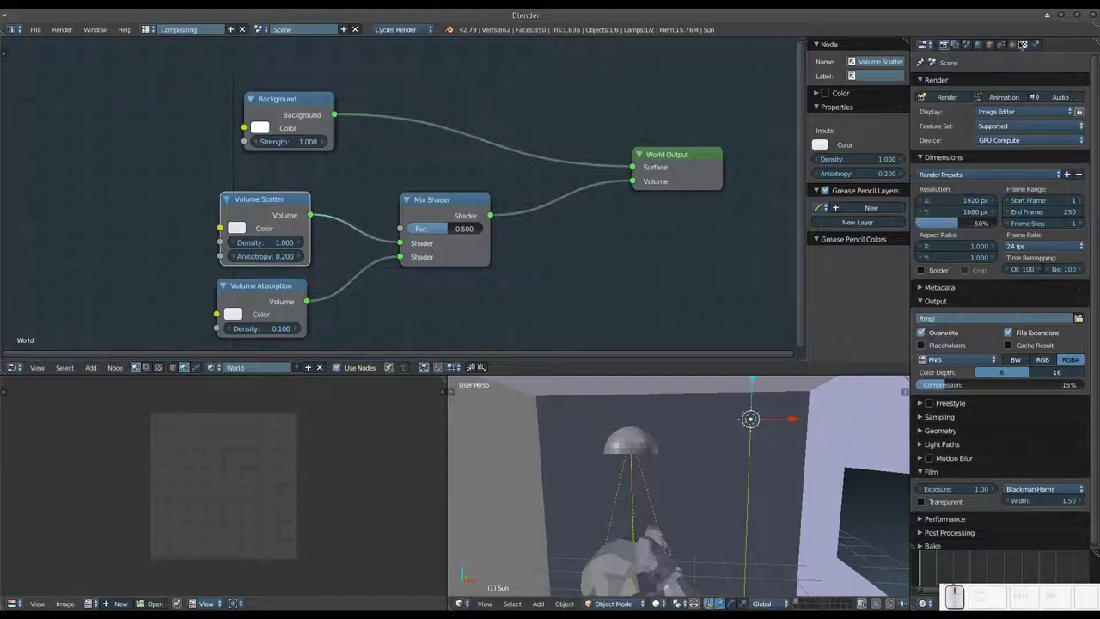
# Step: Change the new lamp to an Area lamp and rotate it toward the scene
pyautogui.click(1013, 44)
pyautogui.click(1074, 146)
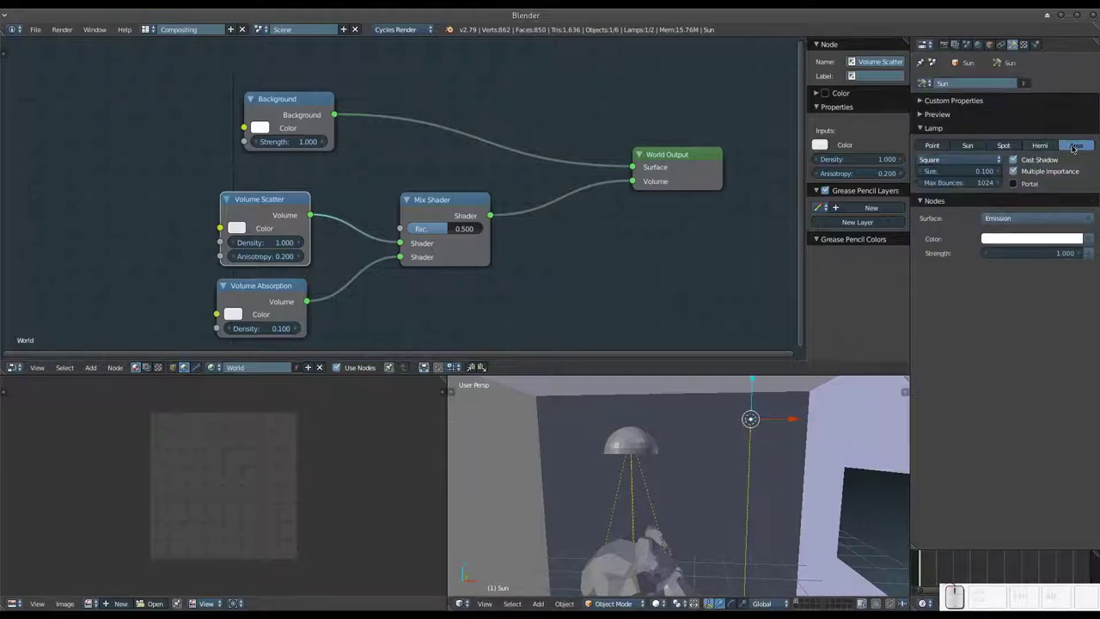
pyautogui.press('r')
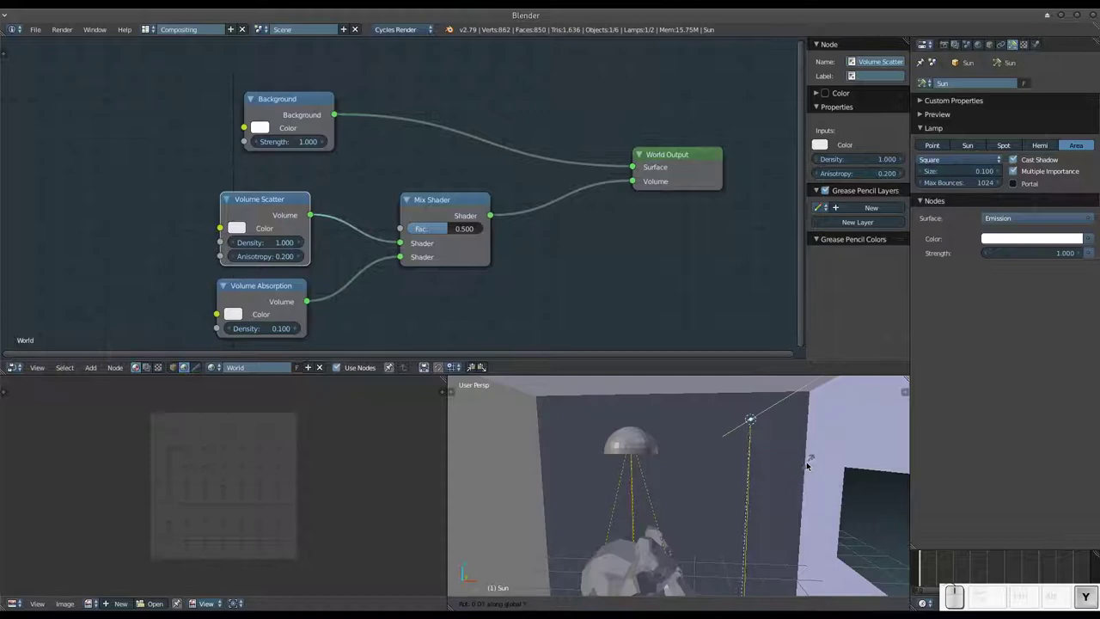
pyautogui.click(725, 470)
pyautogui.hotkey('shift', 'z')
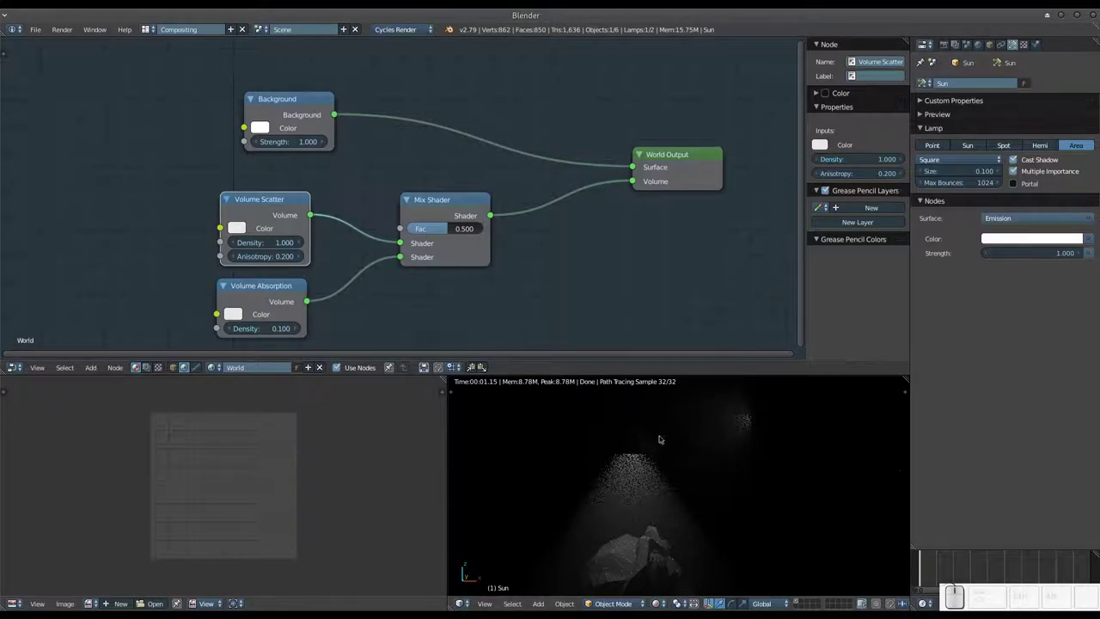
# Step: Set the Area lamp's emission strength to 50
pyautogui.click(1004, 252)
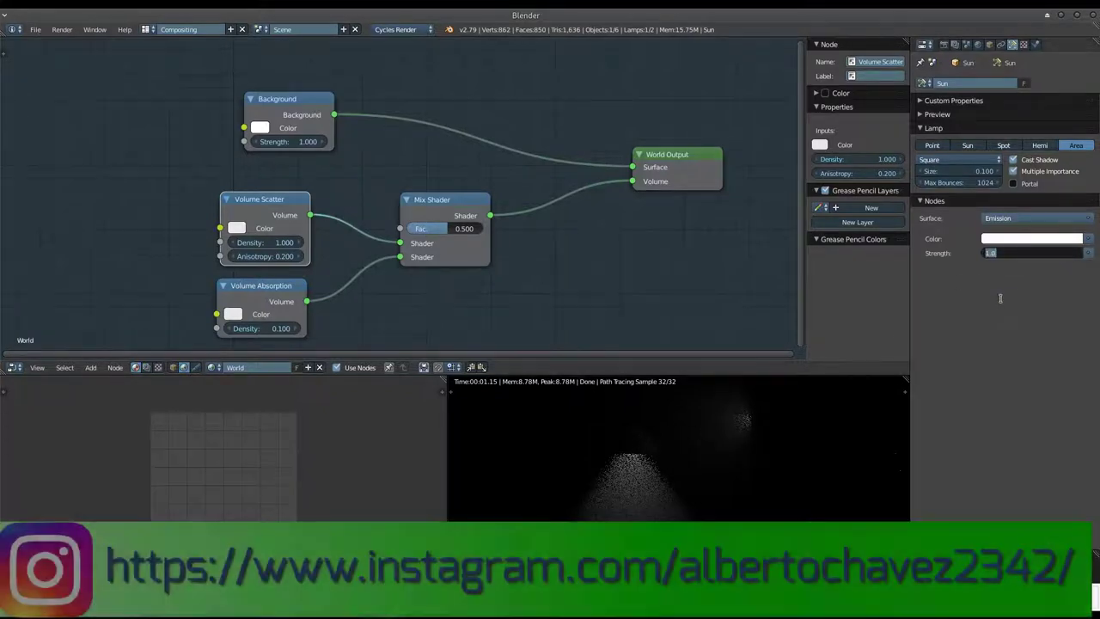
pyautogui.write('50')
pyautogui.press('Return')
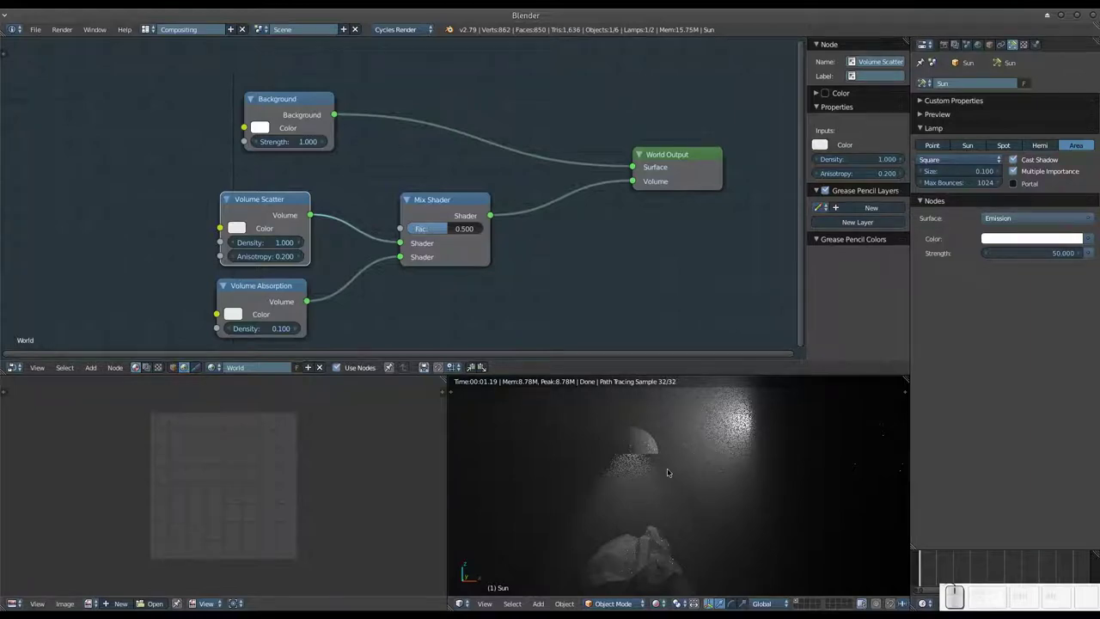
# Step: Return to solid shading and zoom out to view the whole room cube with its lamps
pyautogui.hotkey('shift', 'c')
pyautogui.hotkey('shift', 'z')
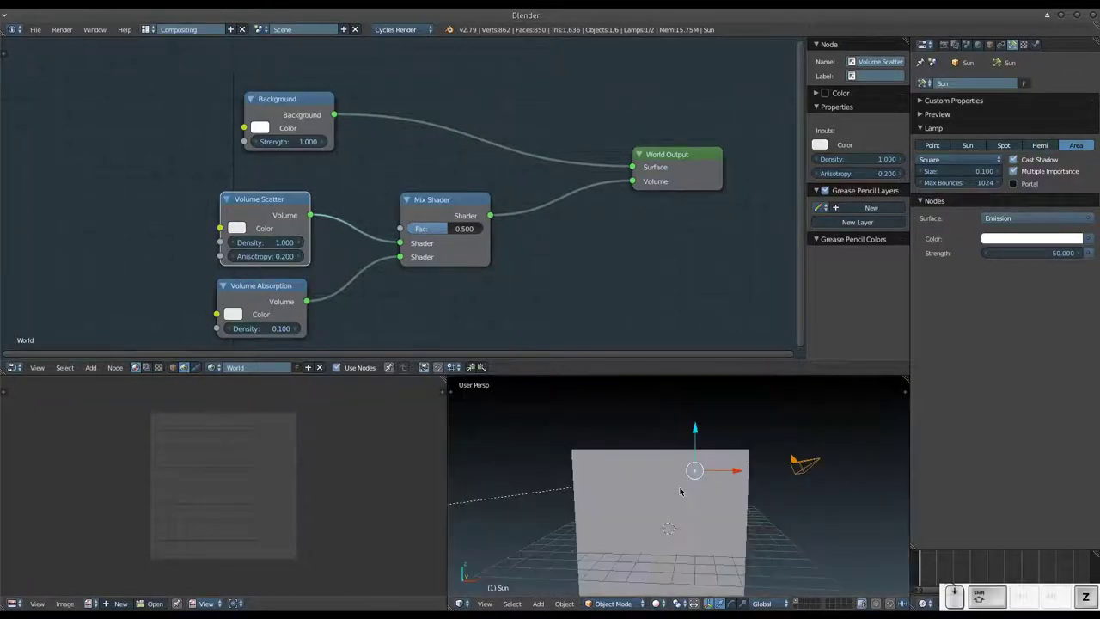
pyautogui.scroll(-2, 671, 481)
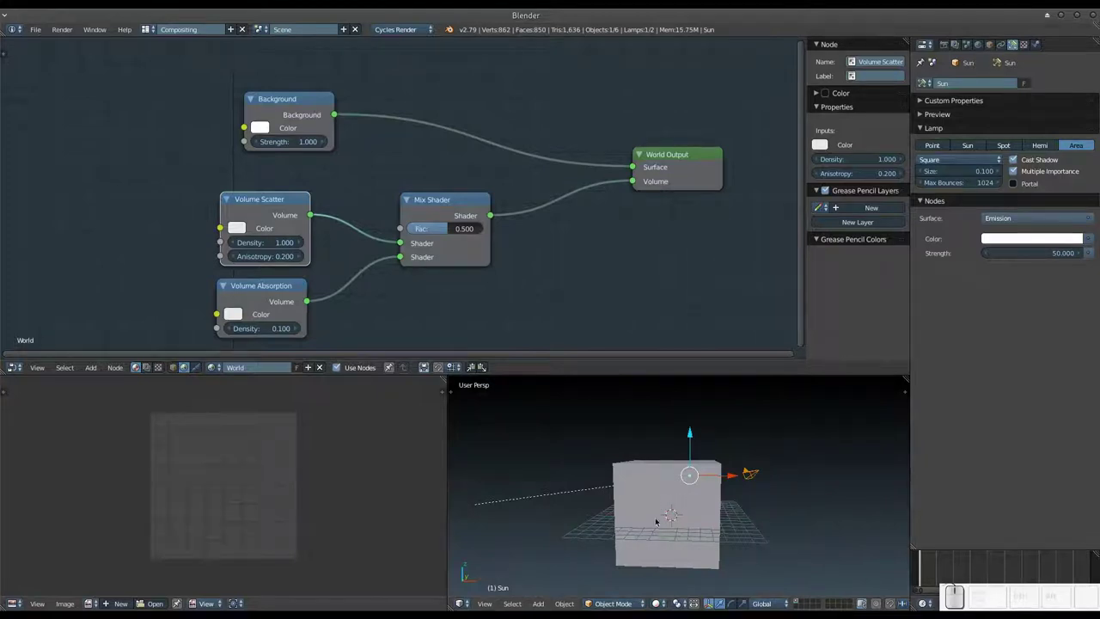
pyautogui.scroll(3, 679, 493)
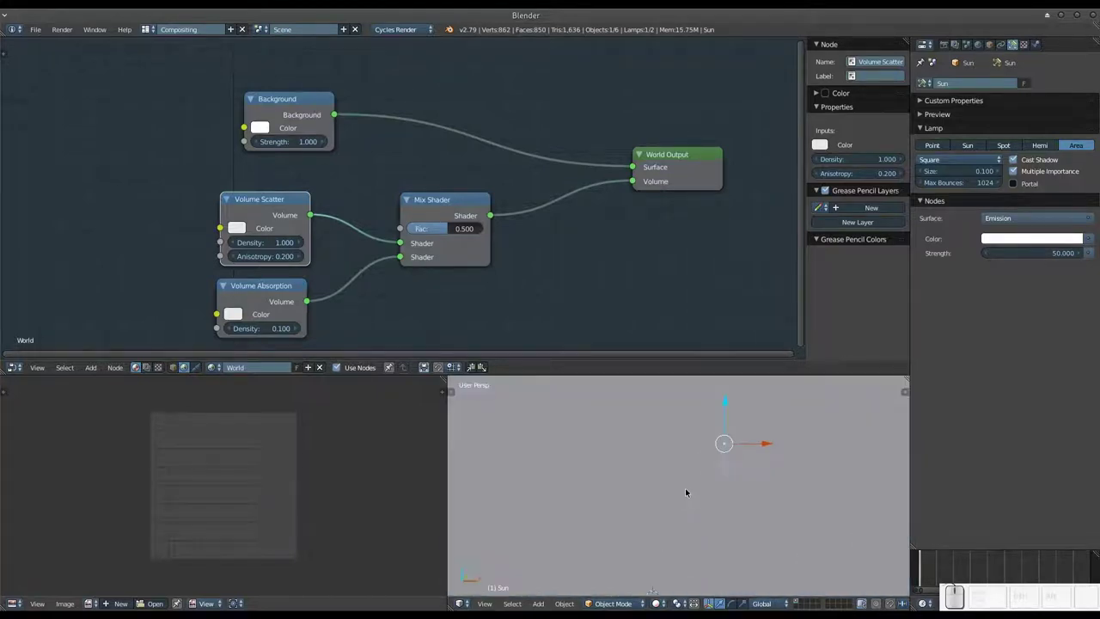
pyautogui.scroll(-4, 683, 490)
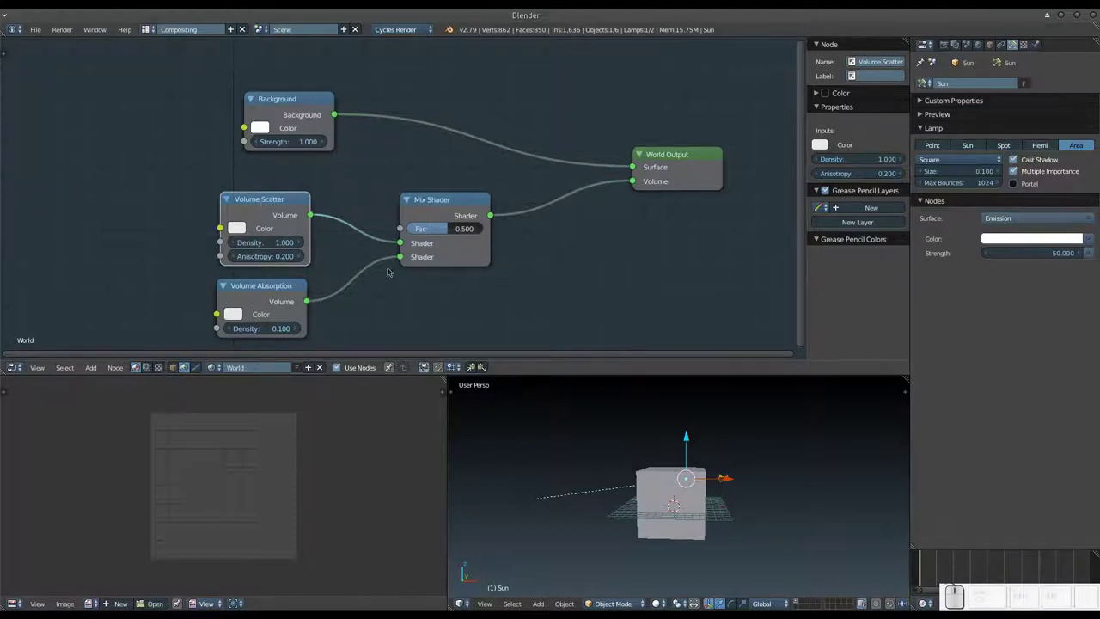
pyautogui.moveTo(515, 492); pyautogui.dragTo(722, 501, button='middle')
pyautogui.scroll(3, 721, 498)
pyautogui.scroll(2, 717, 496)
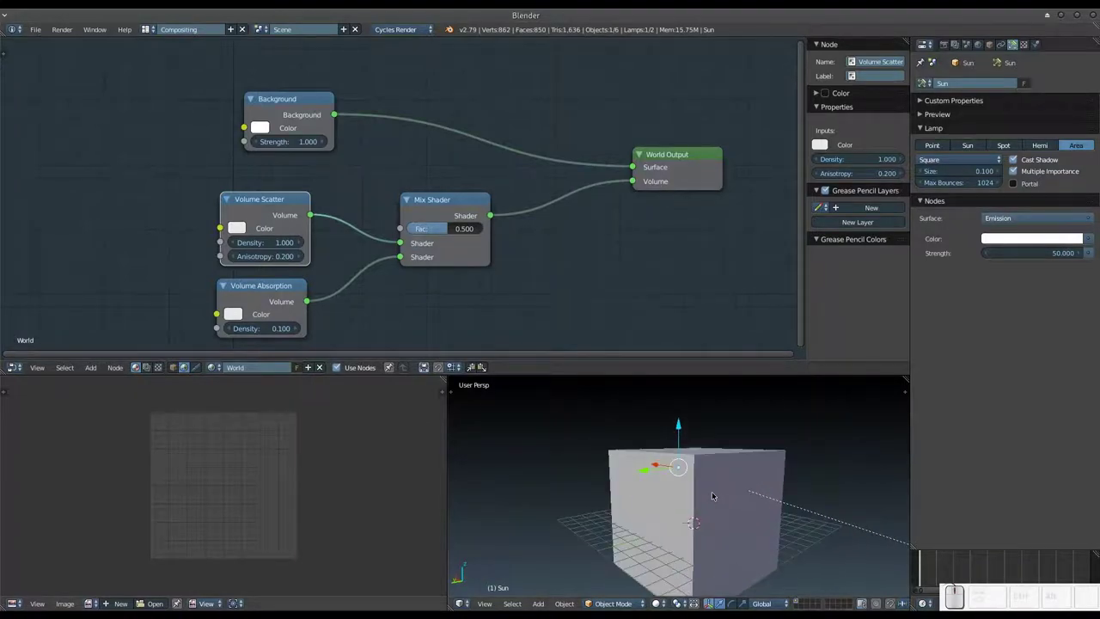
pyautogui.scroll(2, 712, 495)
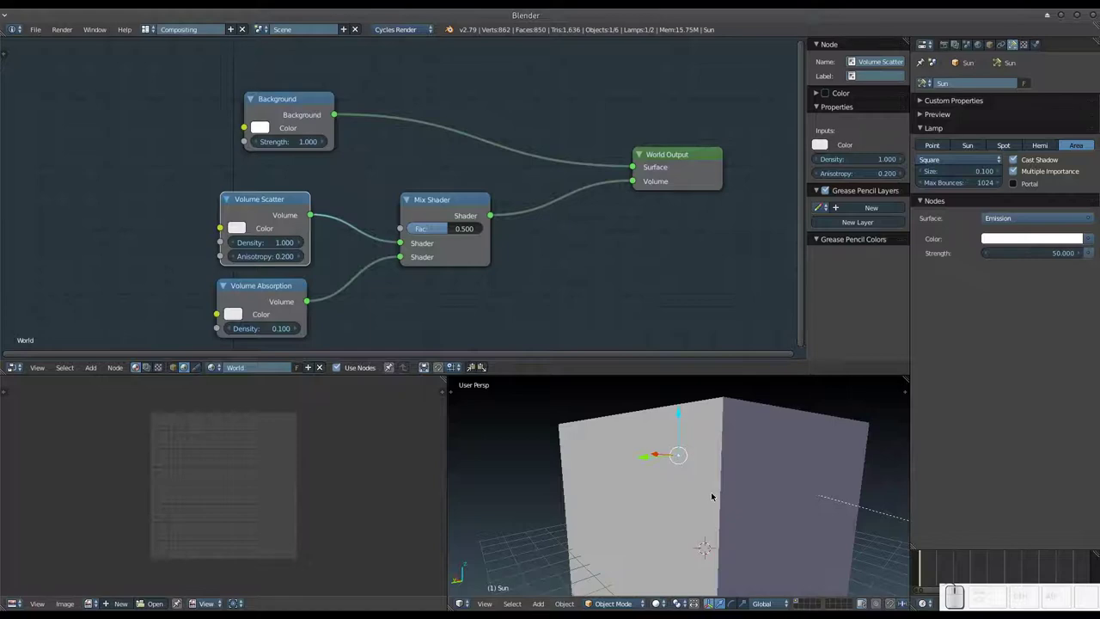
pyautogui.scroll(2, 712, 496)
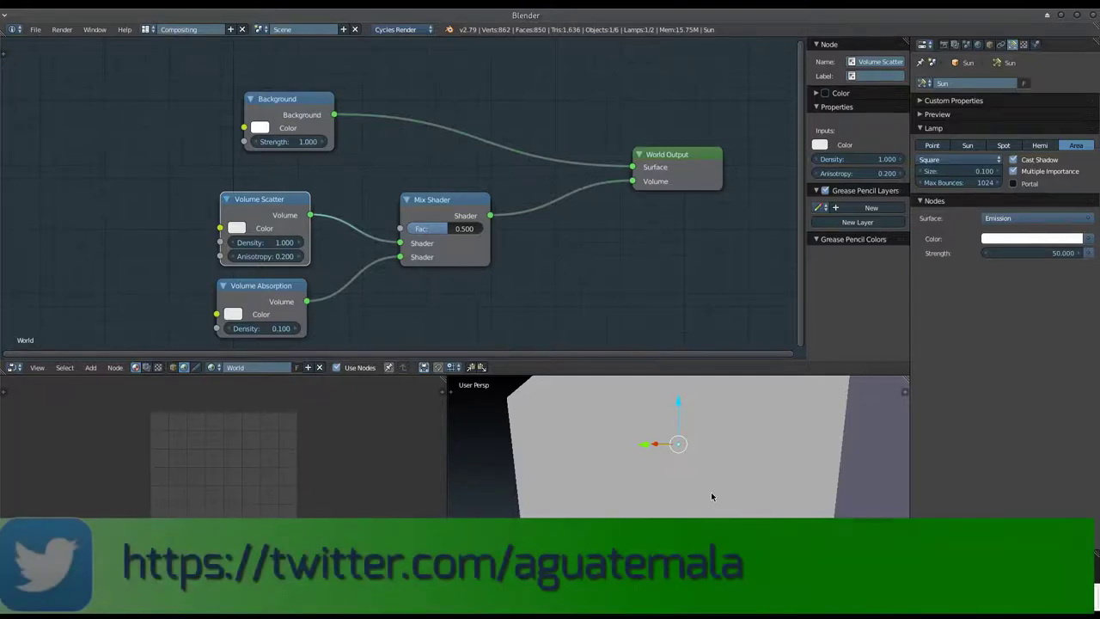
pyautogui.scroll(-2, 712, 496)
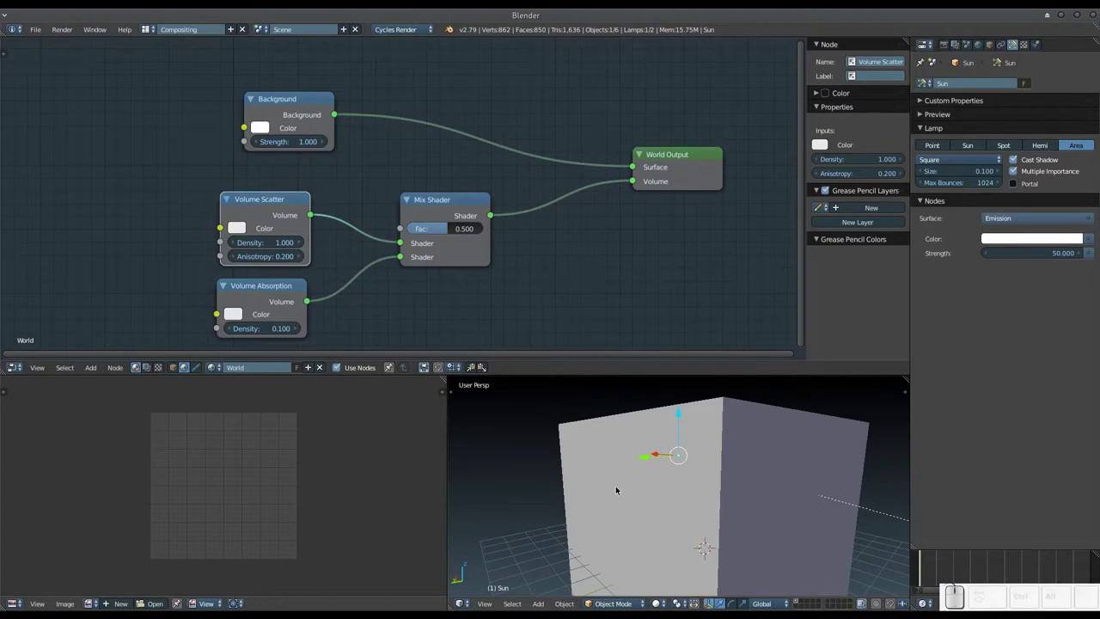
pyautogui.scroll(-3, 616, 490)
pyautogui.moveTo(615, 490)
pyautogui.mouseDown(button='middle')
pyautogui.moveTo(731, 507)
pyautogui.moveTo(766, 464)
pyautogui.mouseUp(button='middle')
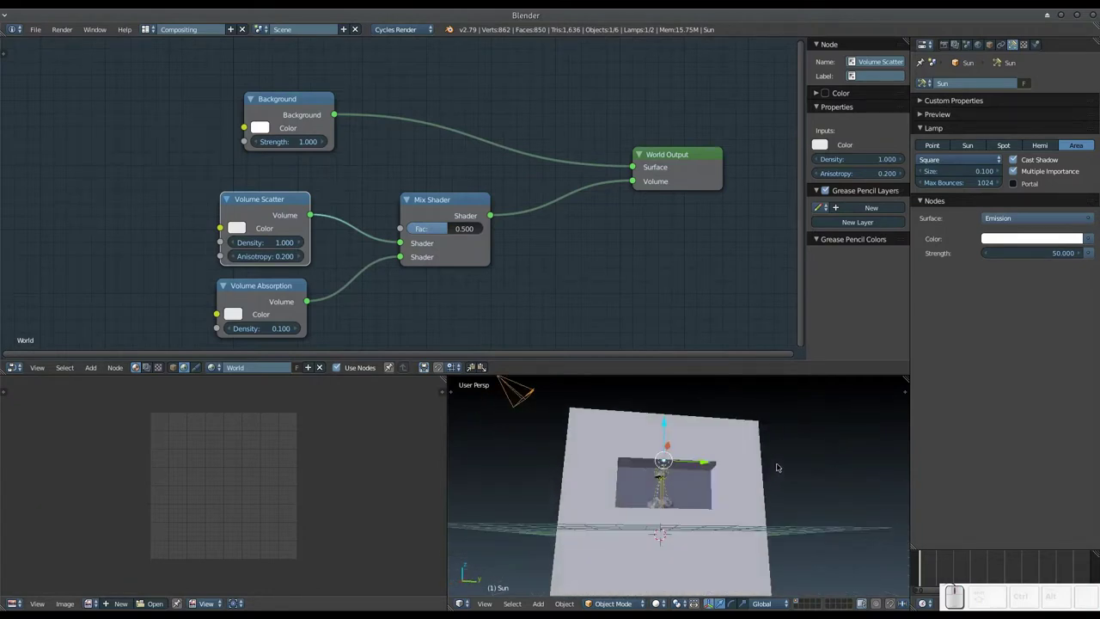